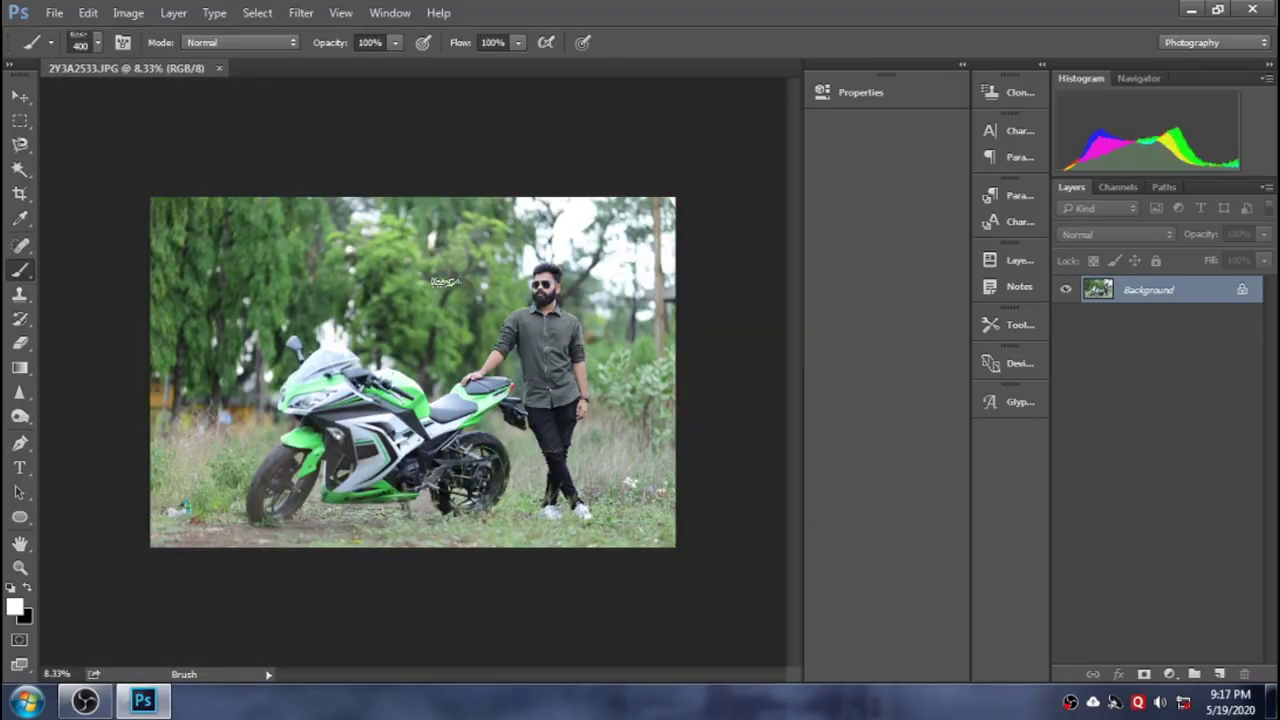
Inspect the man's face up close, then copy the Background onto Layer 1 with Ctrl+J
mouse_move(505, 307)
left_mouse_down()
mouse_move(722, 265)
mouse_move(529, 352)
left_mouse_up()
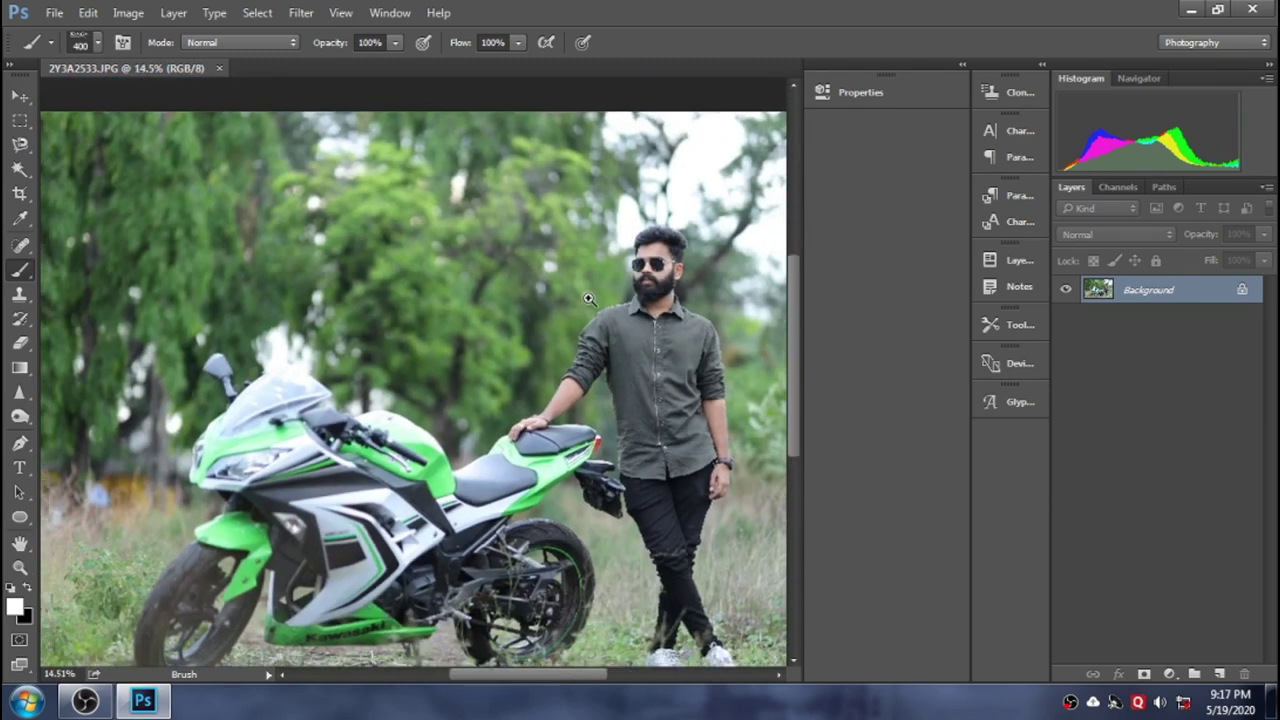
key("ctrl+j")
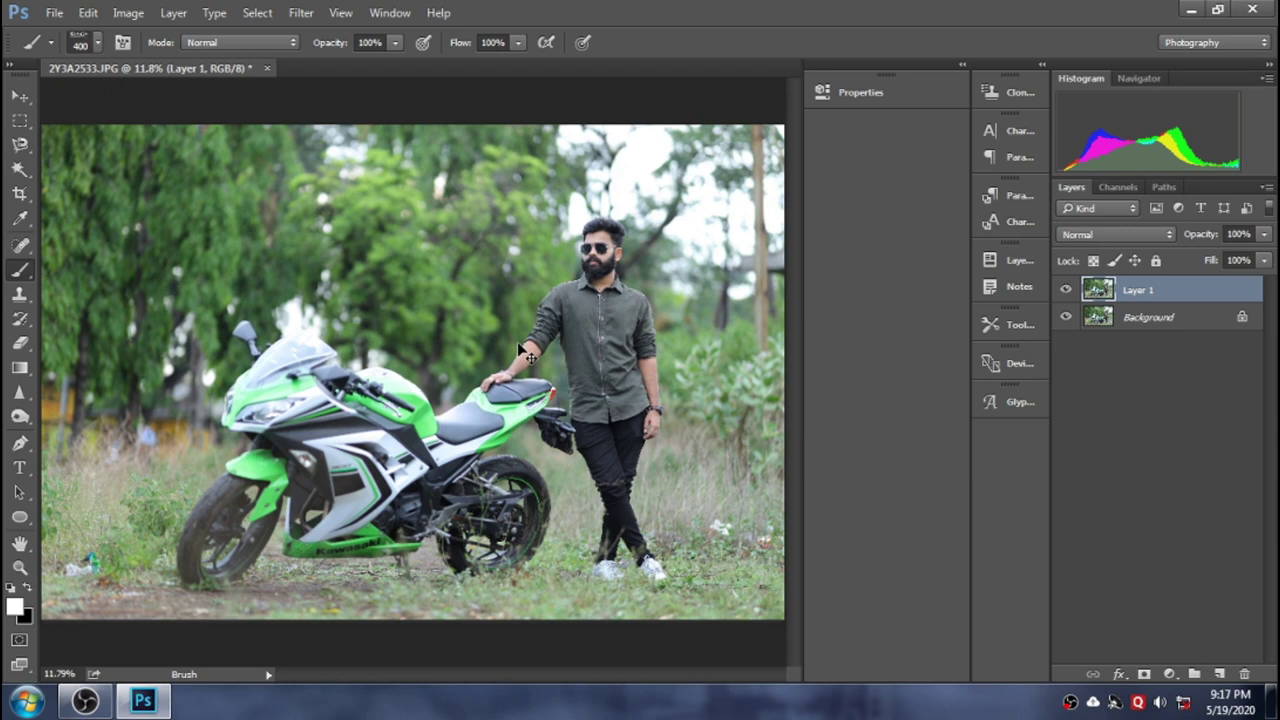
left_click_drag(620, 362, 577, 357)
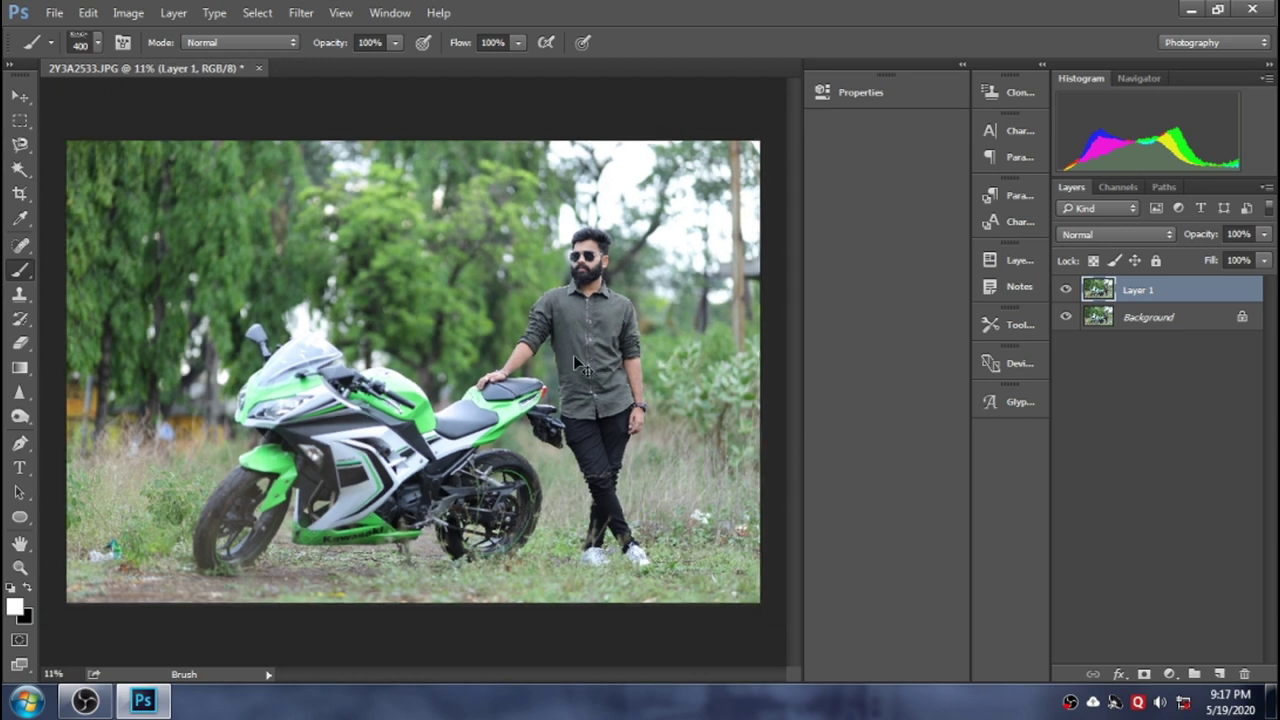
Open the Camera Raw filter and shift the Greens hue to -100, toward yellow
left_click(301, 12)
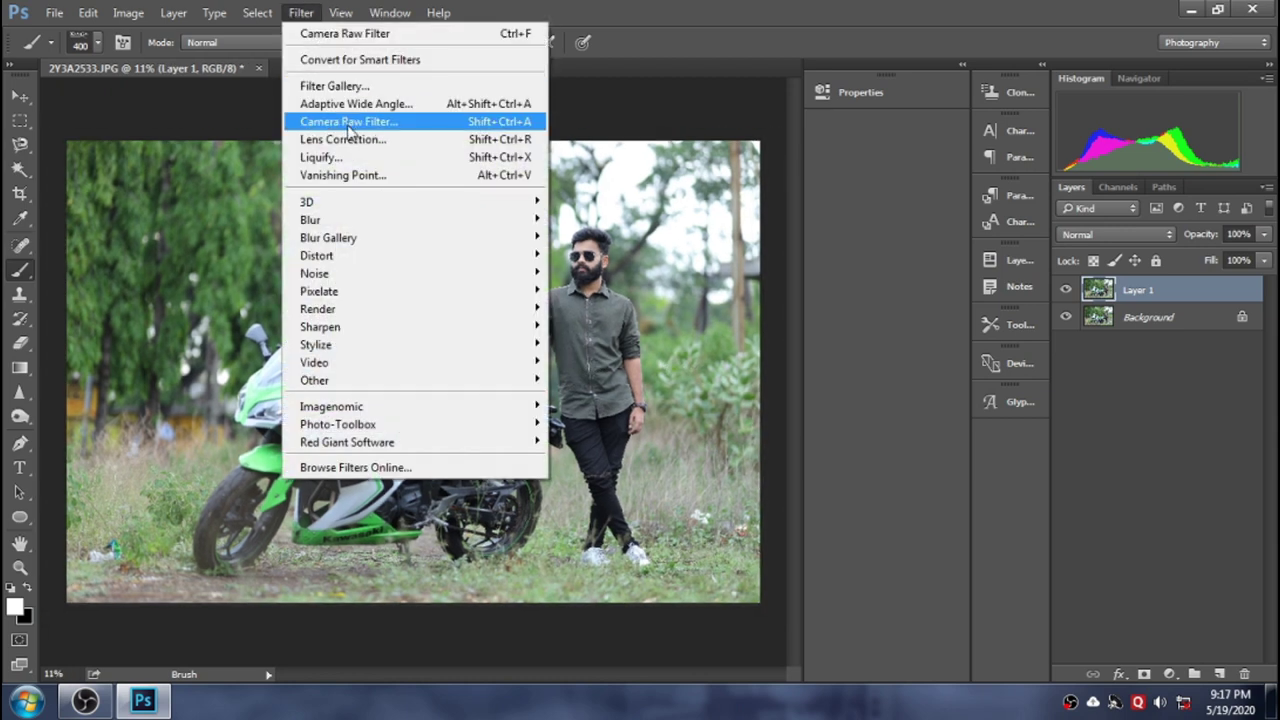
left_click(348, 121)
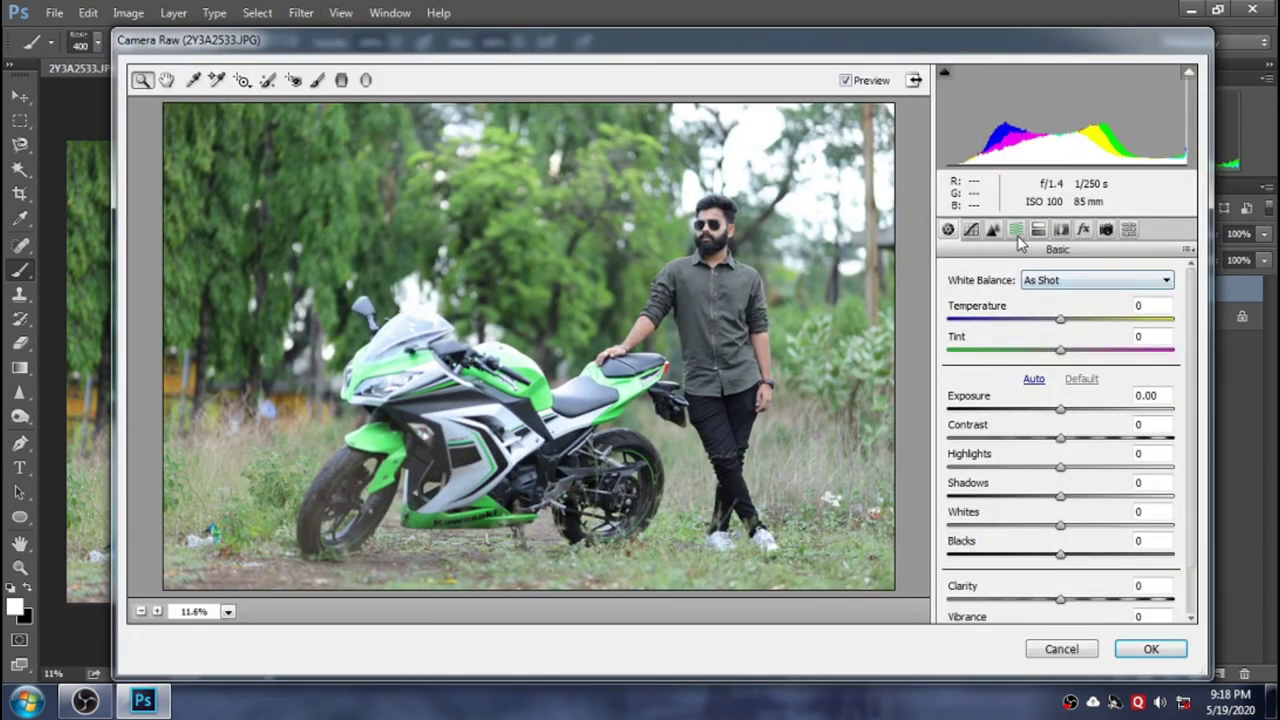
left_click(1016, 230)
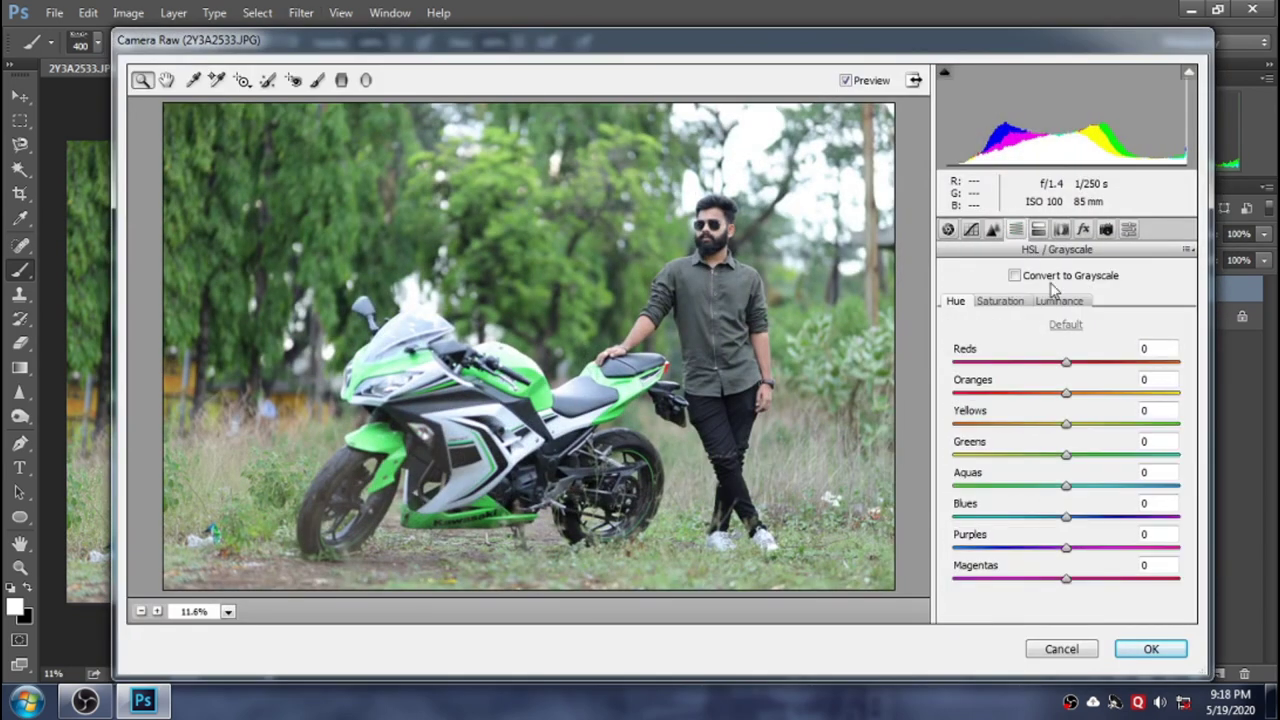
left_click_drag(1012, 458, 953, 458)
left_click_drag(1066, 486, 958, 488)
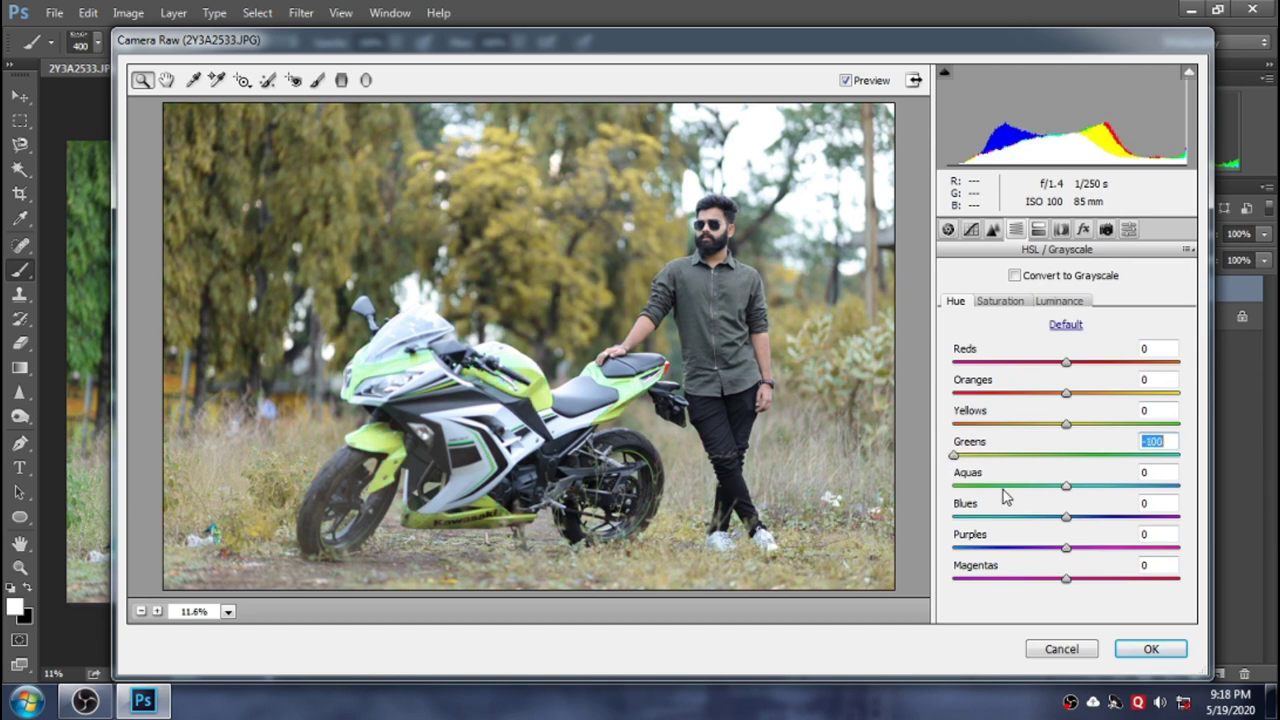
Set HSL saturation Greens +71, Yellows +21, Aquas -98, and add sharpening at Amount 39
left_click(1004, 304)
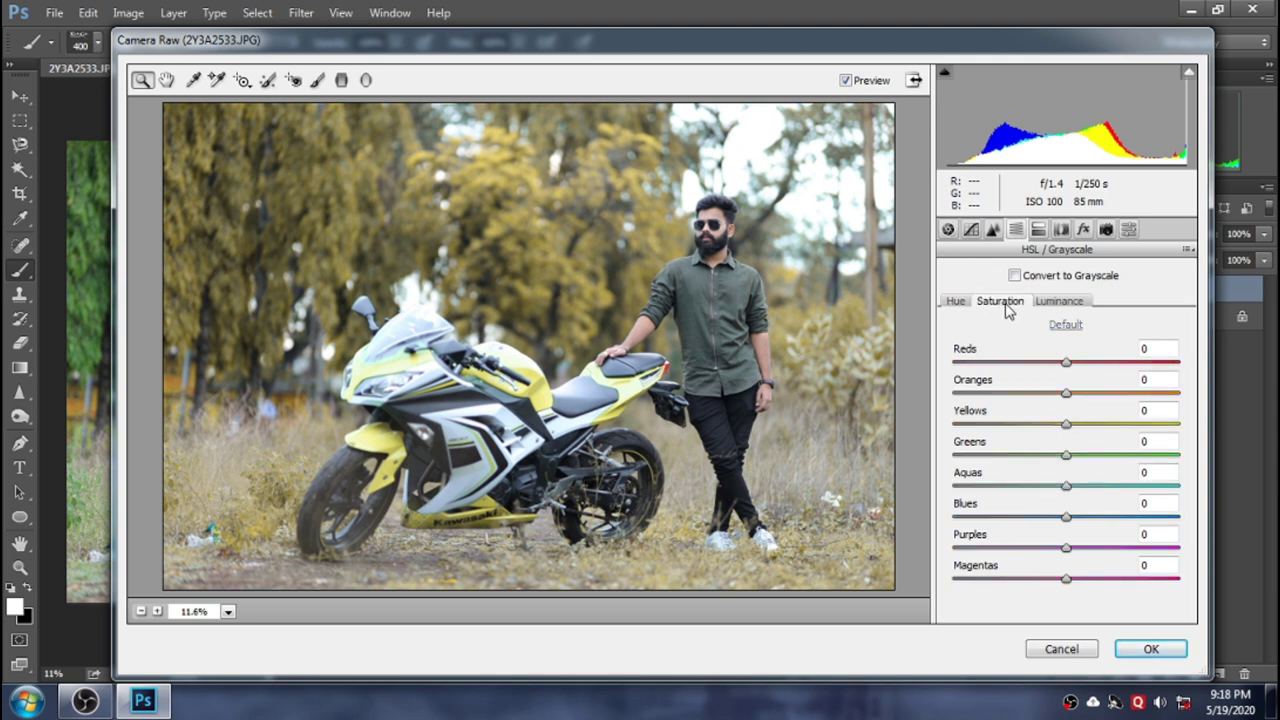
mouse_move(1143, 455)
left_mouse_down()
mouse_move(1158, 455)
mouse_move(1147, 455)
left_mouse_up()
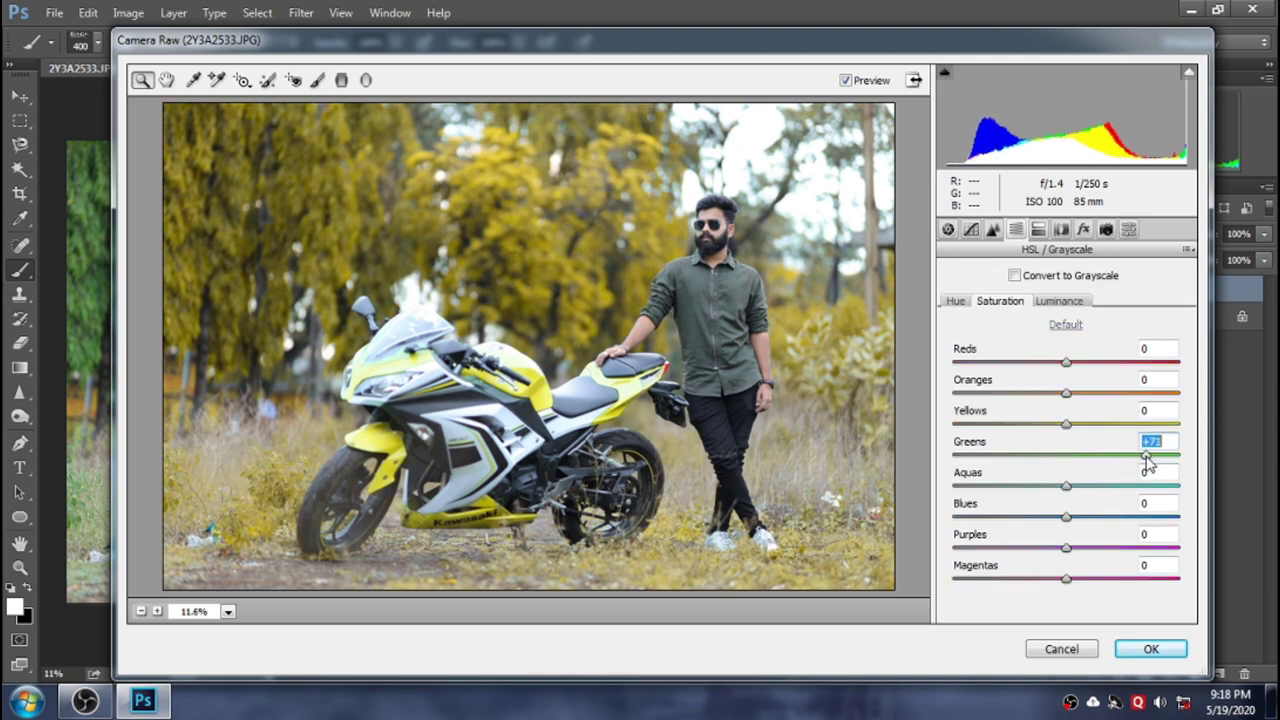
left_click_drag(1098, 424, 1088, 424)
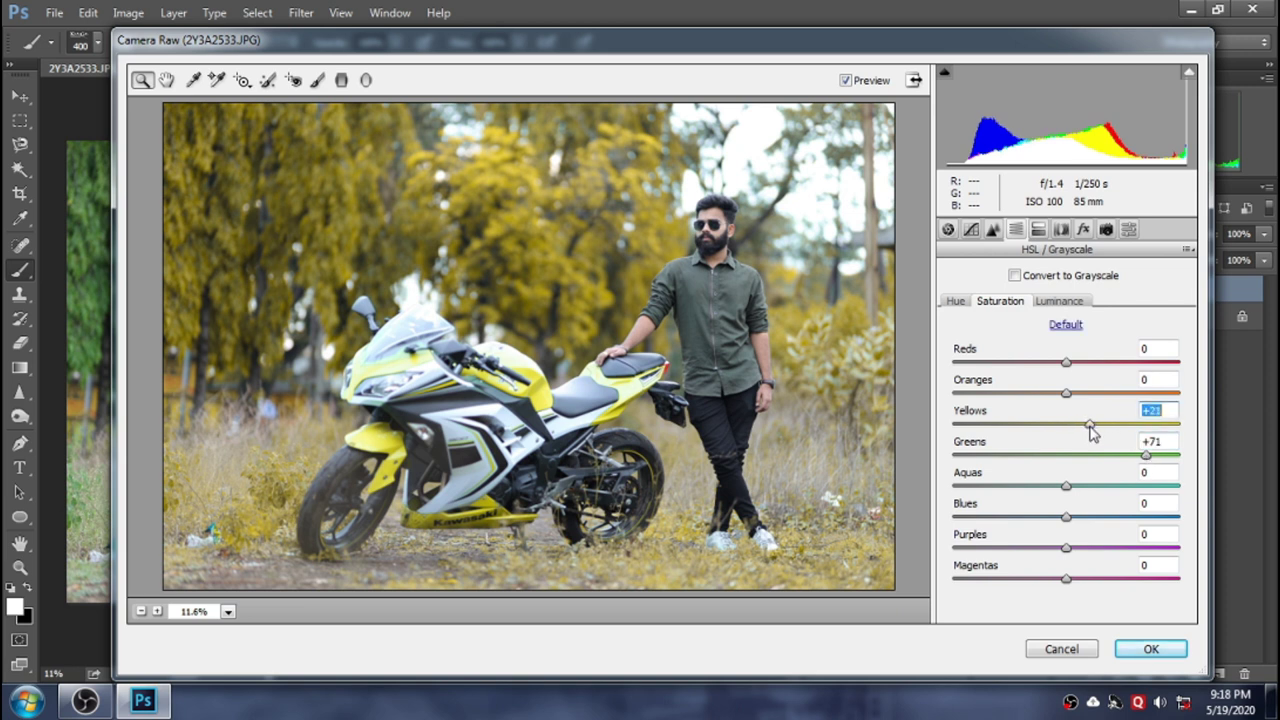
left_click_drag(1066, 486, 956, 487)
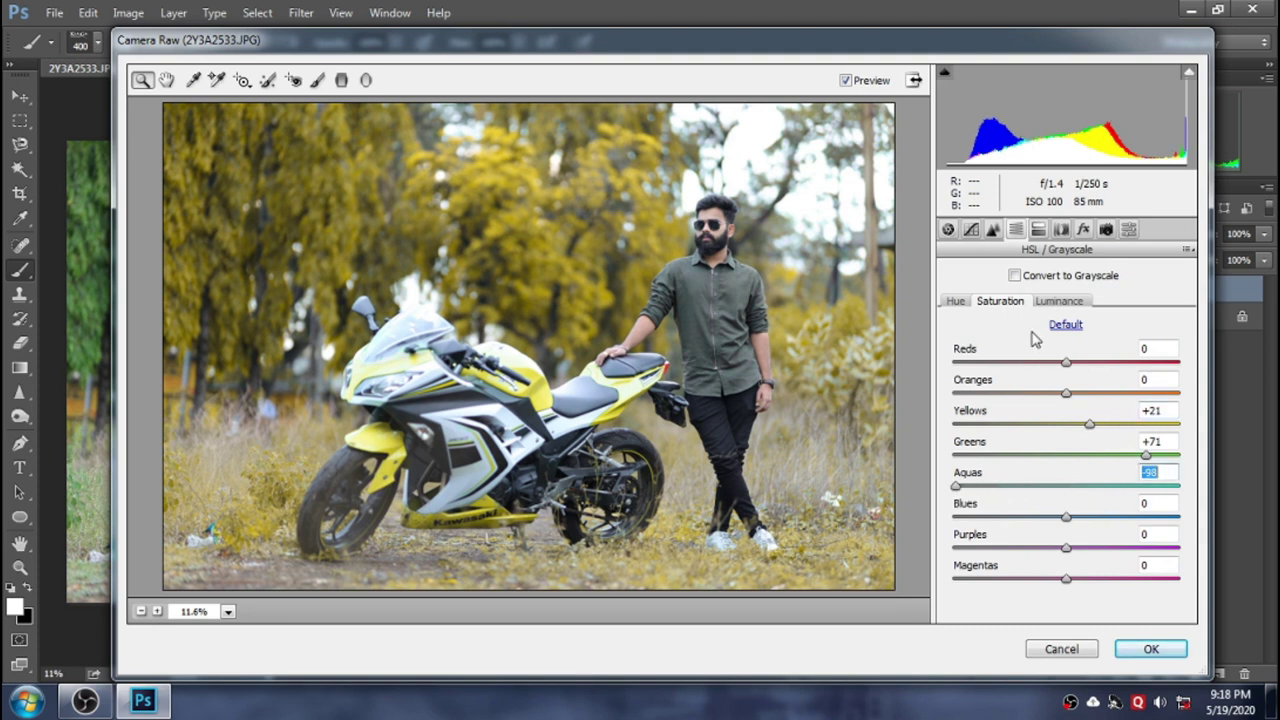
left_click(996, 234)
left_click(1005, 305)
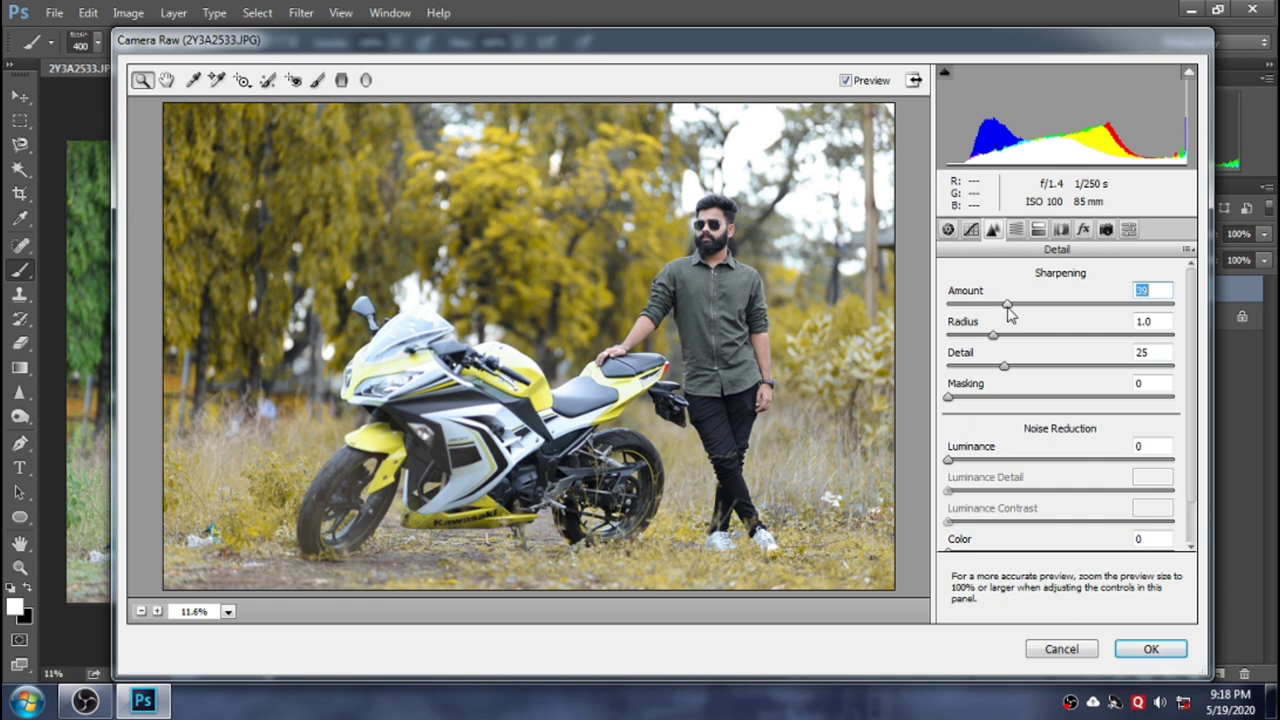
Add Luminance noise reduction 11, then set Contrast -13 and Highlights -11
left_click(975, 460)
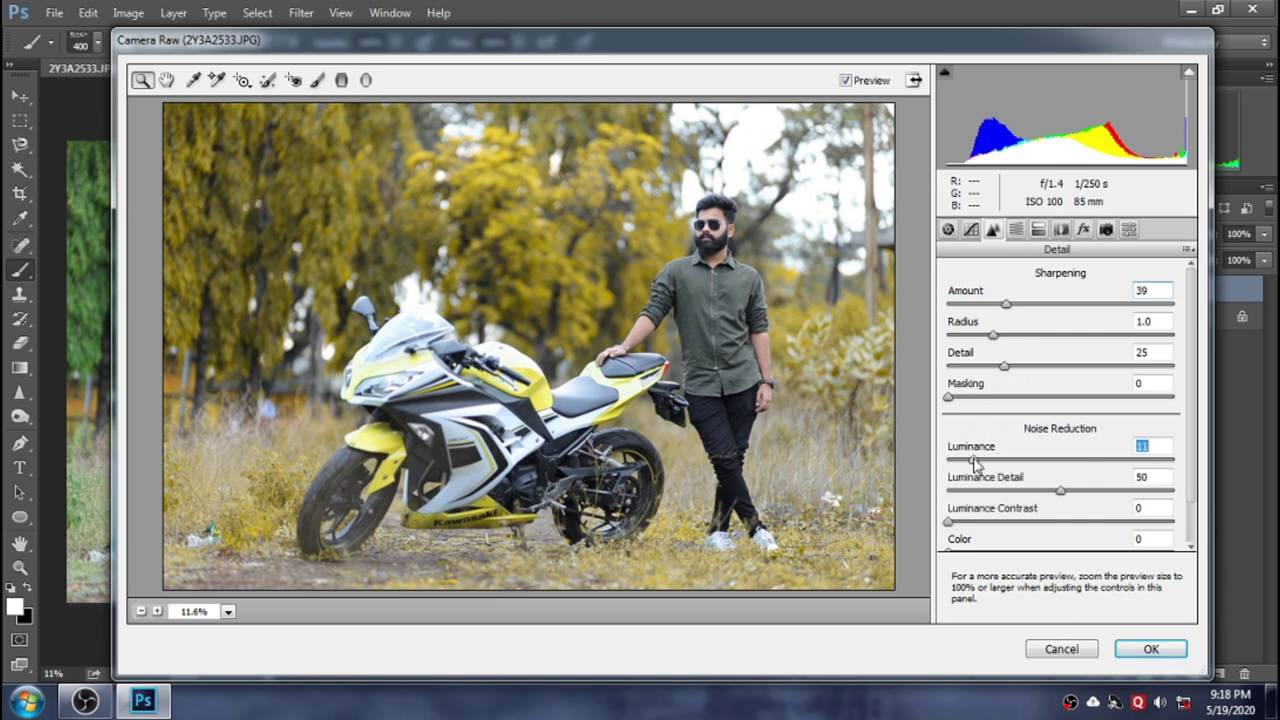
left_click(948, 229)
left_click(1048, 443)
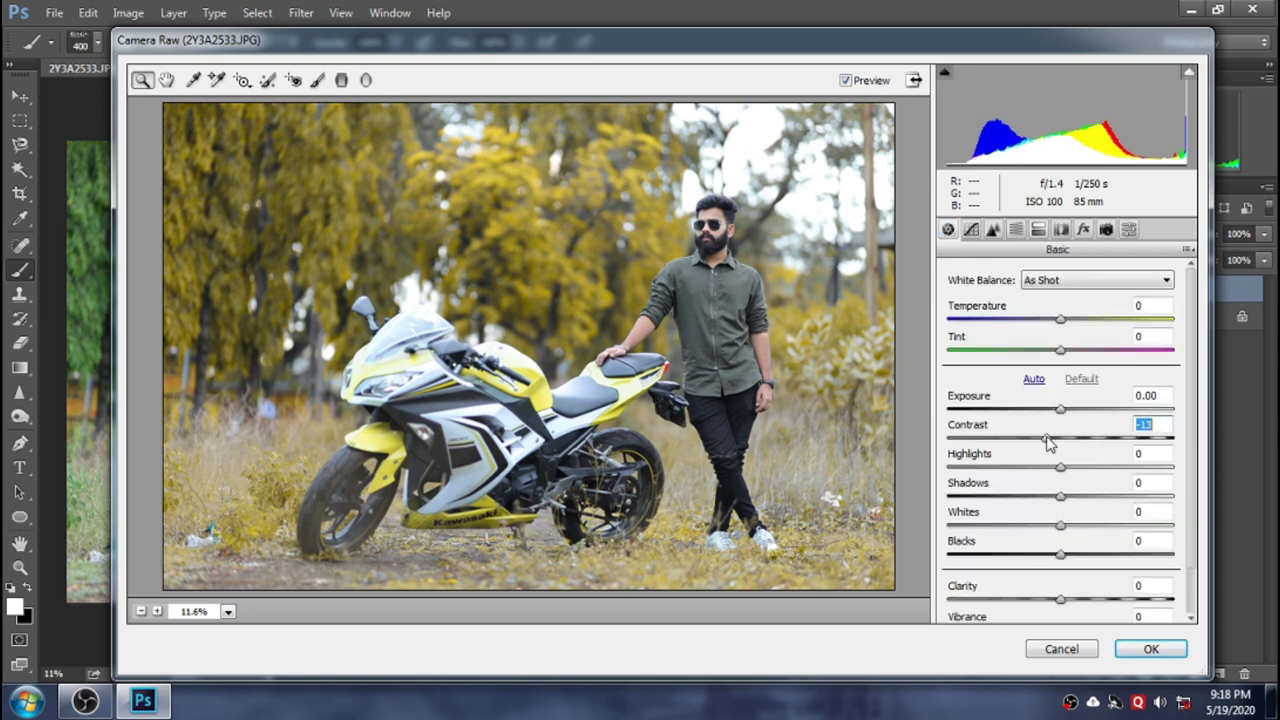
left_click(1058, 467)
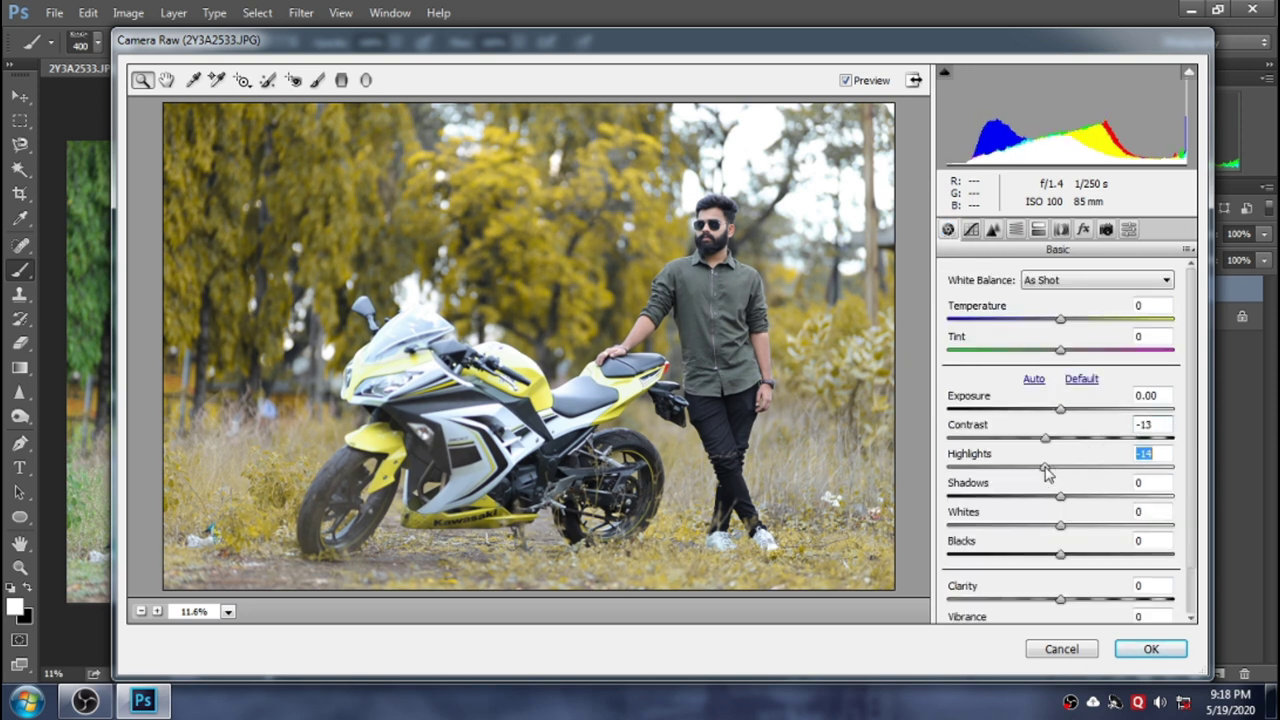
mouse_move(1061, 474)
left_mouse_down()
mouse_move(1051, 478)
mouse_move(1084, 508)
left_mouse_up()
Set Whites -10, Blacks +18, Clarity +11, Vibrance +5 and lower Saturation slightly
left_click(1050, 528)
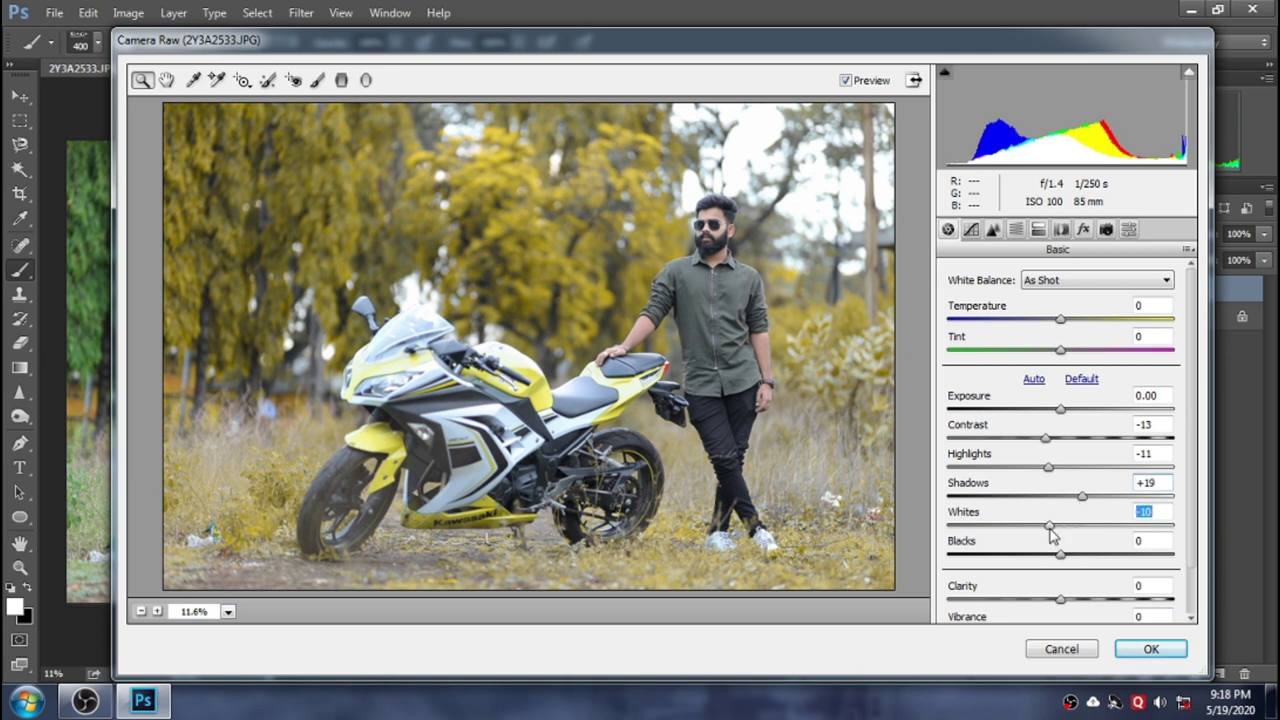
left_click(1079, 555)
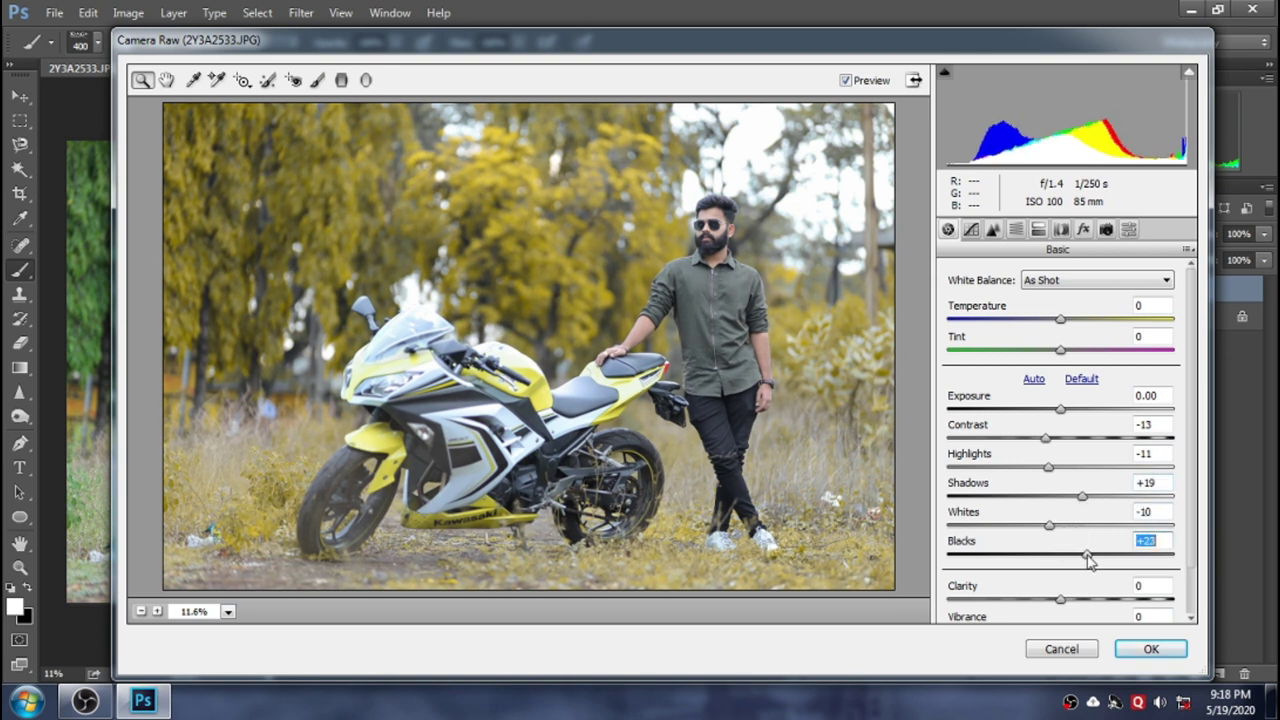
left_click(1072, 599)
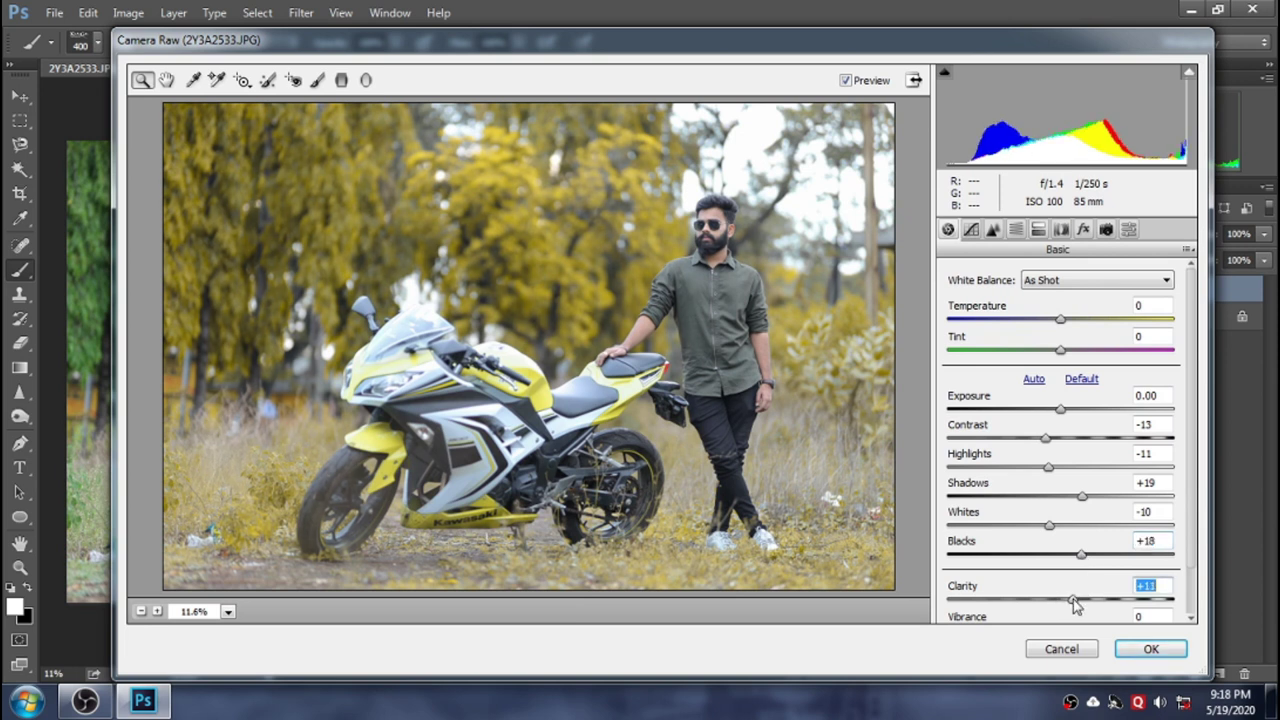
scroll(1062, 552, "down", 2)
left_click_drag(1064, 579, 1068, 579)
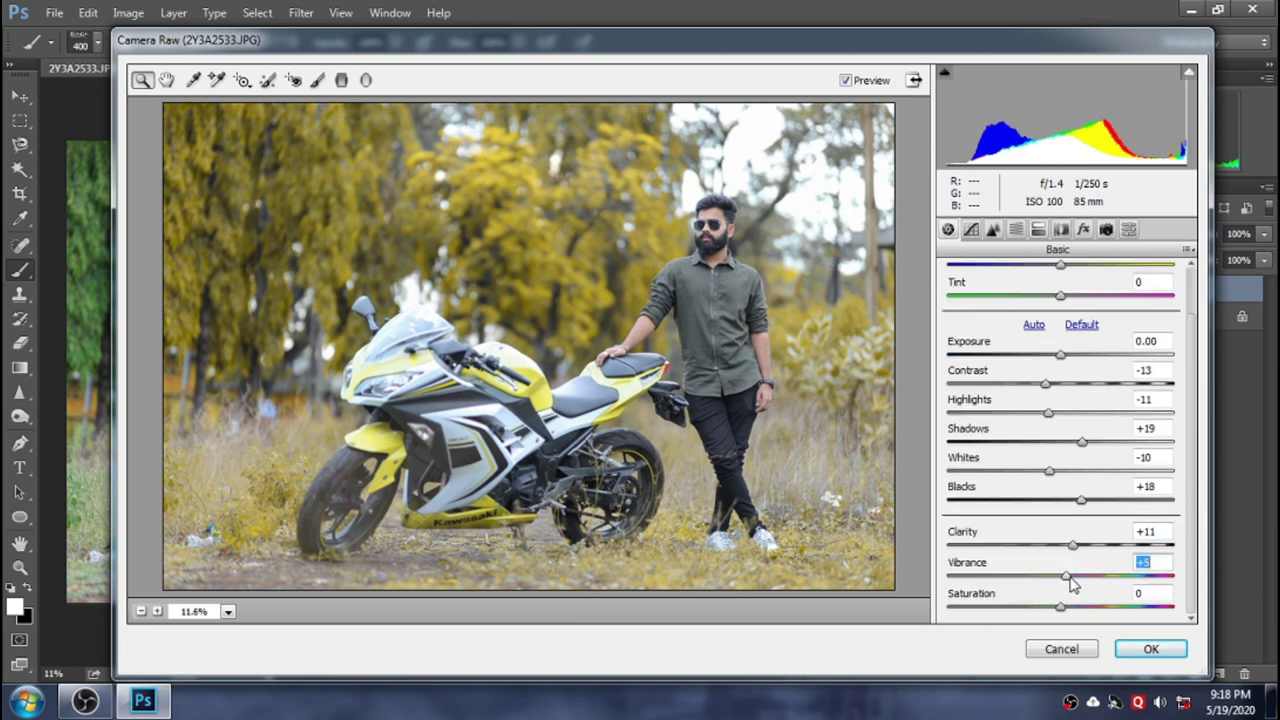
left_click(1060, 608)
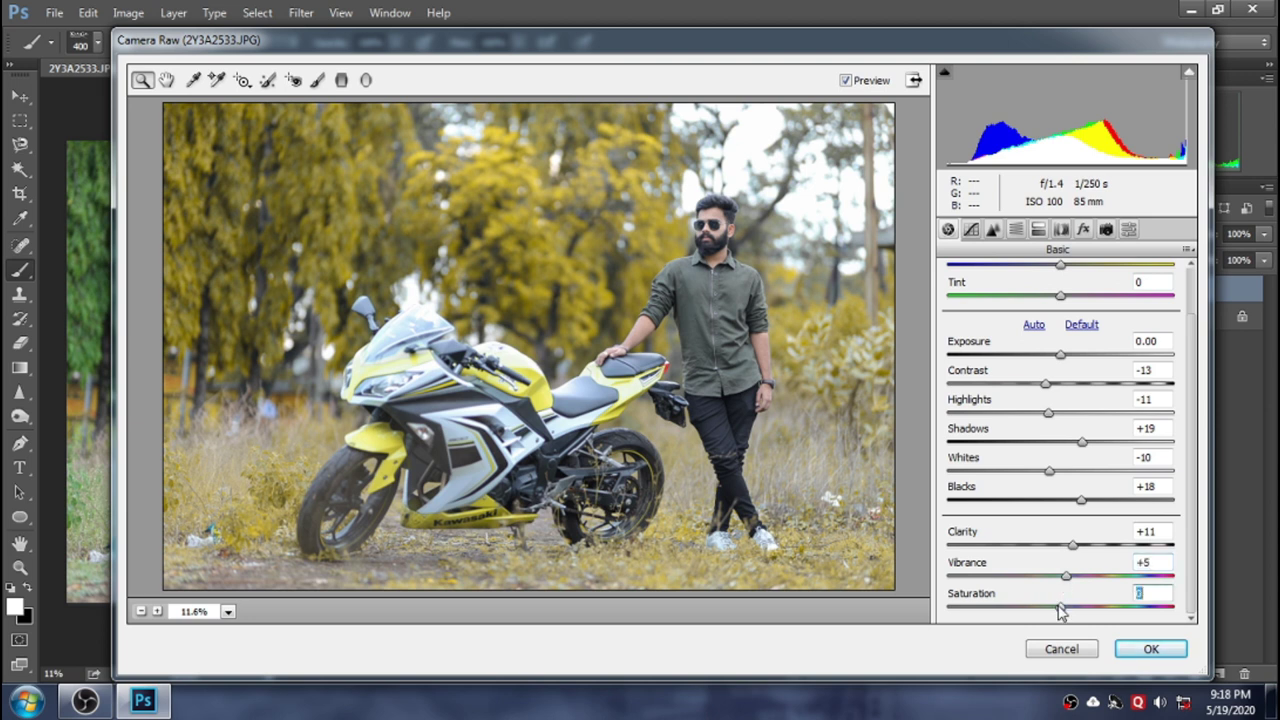
left_click_drag(1061, 611, 1056, 613)
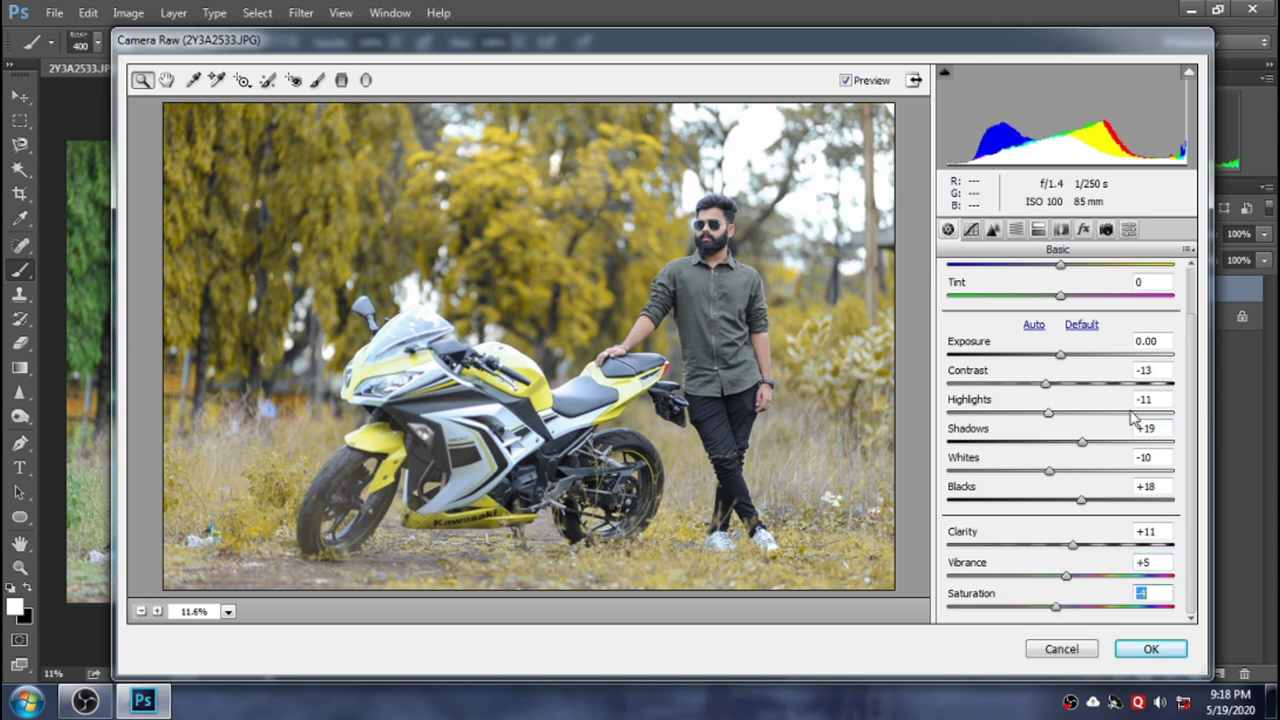
Add a post-crop vignette (Amount -17, Midpoint 43, Roundness -13) and apply the Camera Raw edits
left_click(1082, 229)
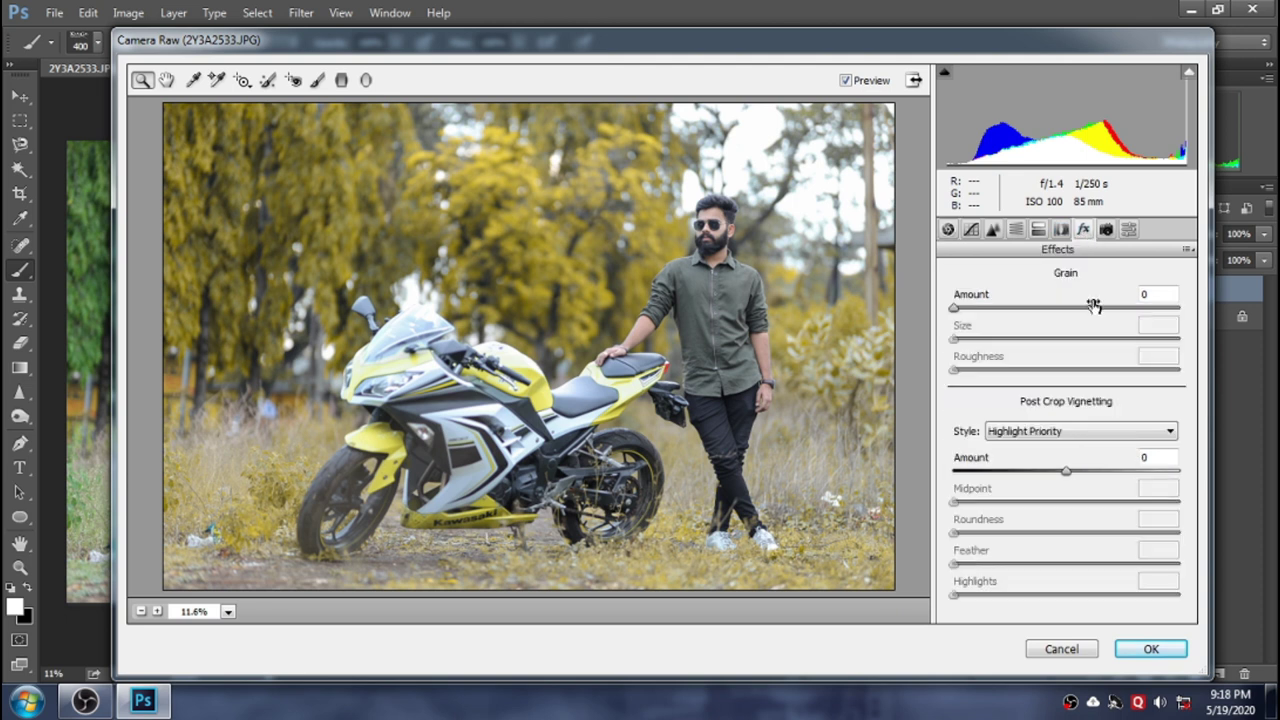
left_click(1053, 473)
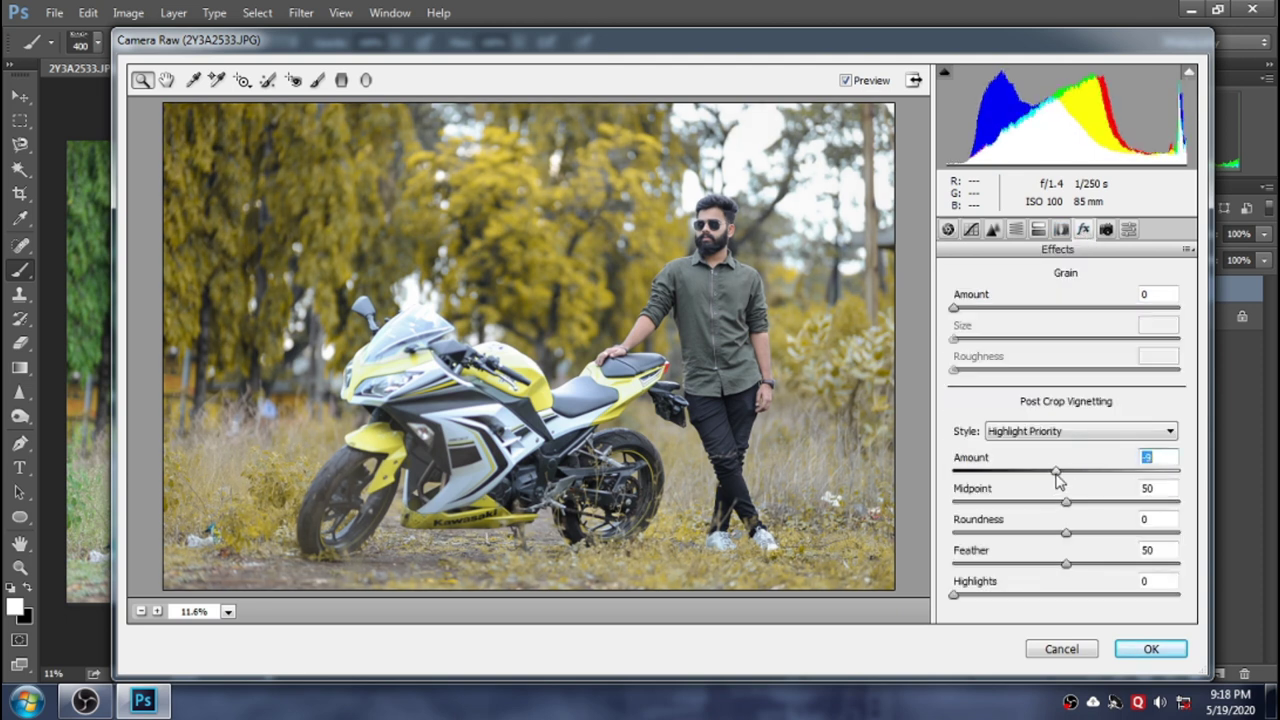
left_click_drag(1052, 477, 1052, 533)
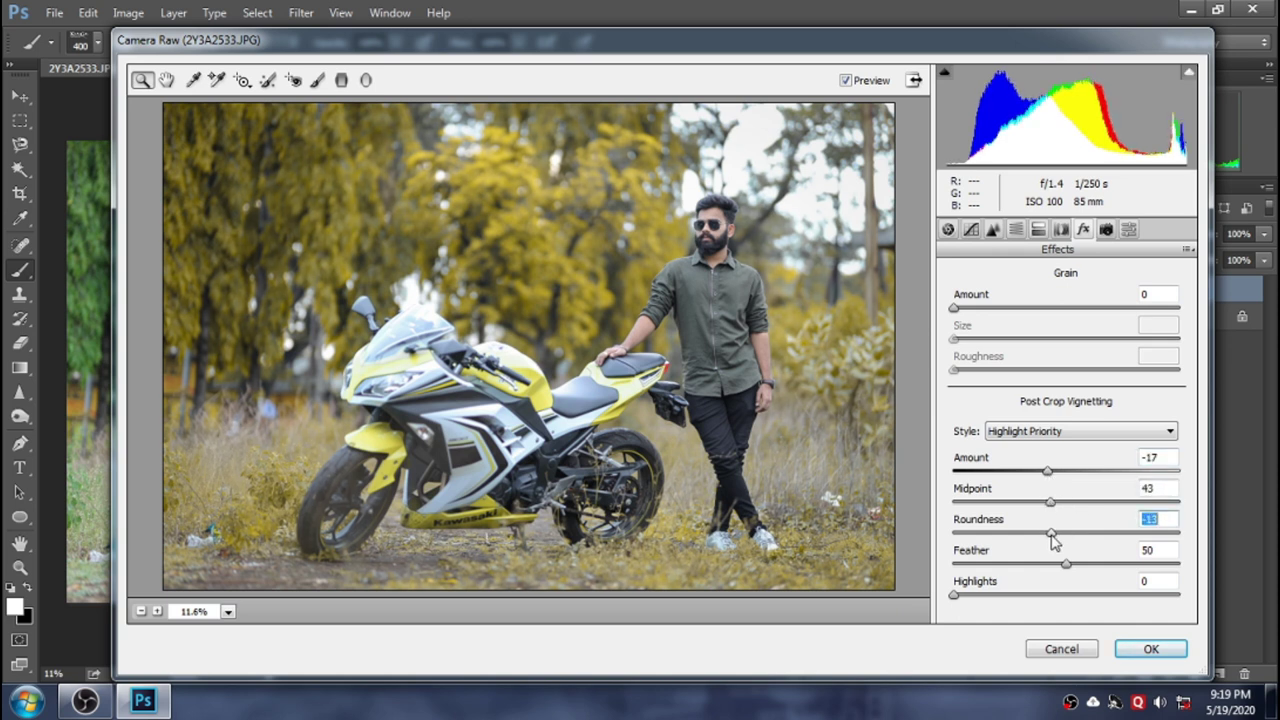
left_click(1151, 651)
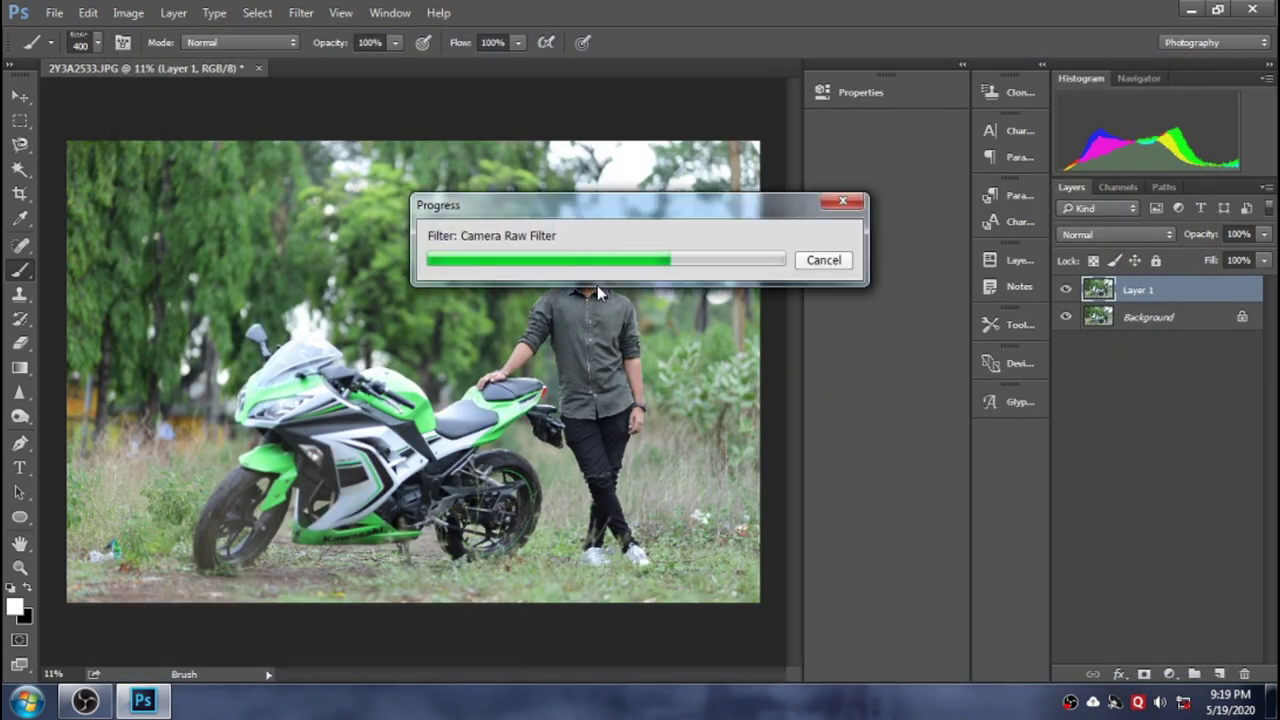
Toggle Layer 1's visibility to compare the graded image with the original
scroll(558, 285, "down", 2)
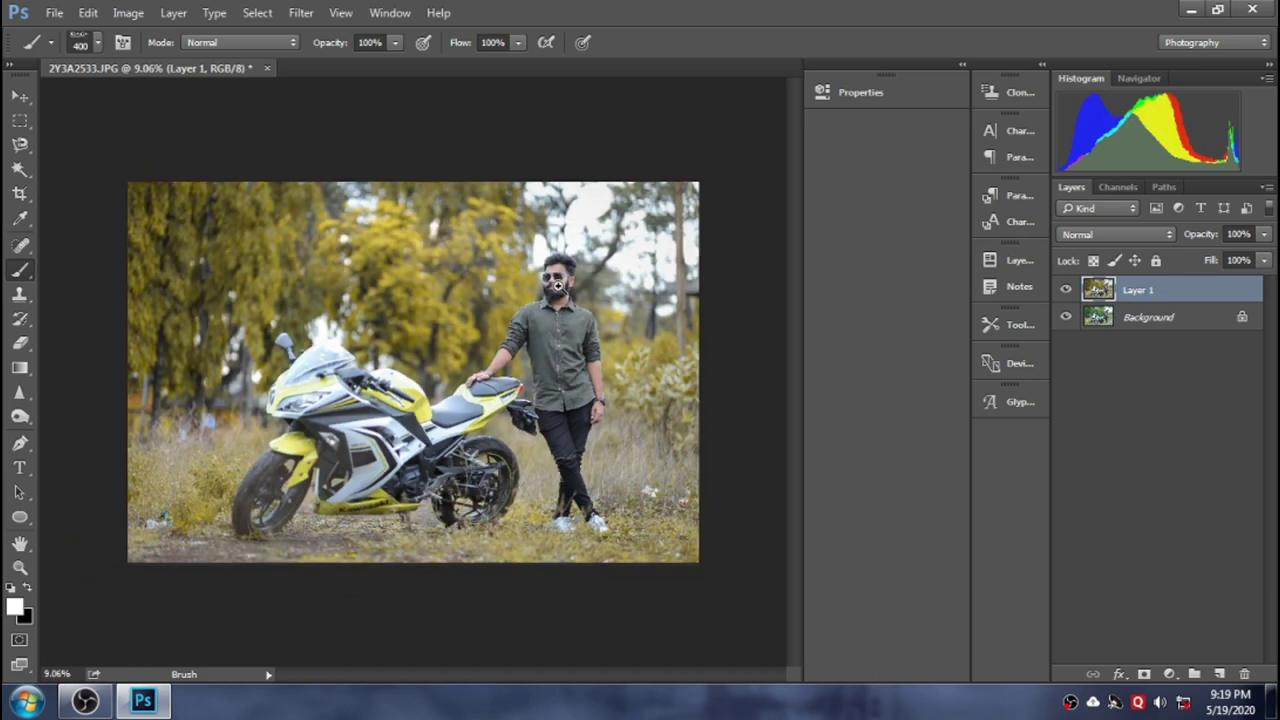
scroll(558, 285, "up", 1)
left_click(1065, 289)
left_click(1065, 289)
left_click(1065, 289)
left_click(1065, 289)
Duplicate Layer 1 as Layer 1 copy from the layer's context menu
scroll(590, 268, "up", 3)
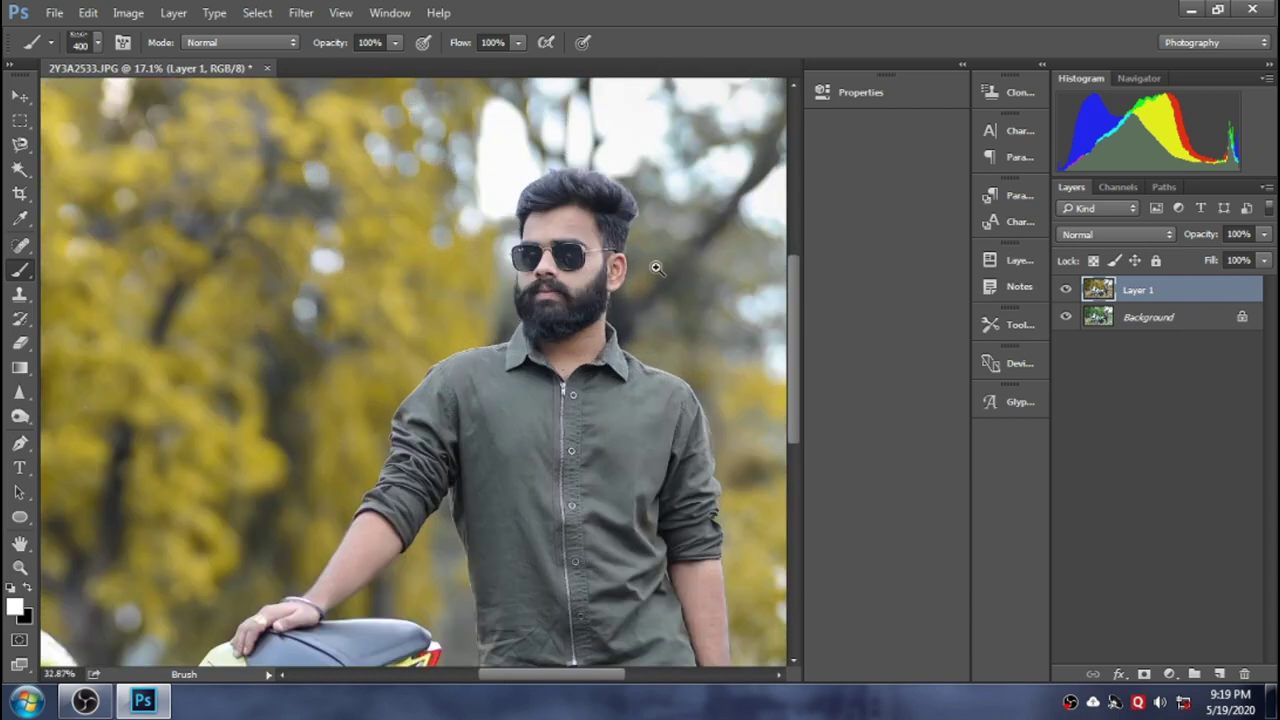
scroll(655, 267, "down", 1)
scroll(650, 268, "down", 2)
scroll(600, 272, "down", 2)
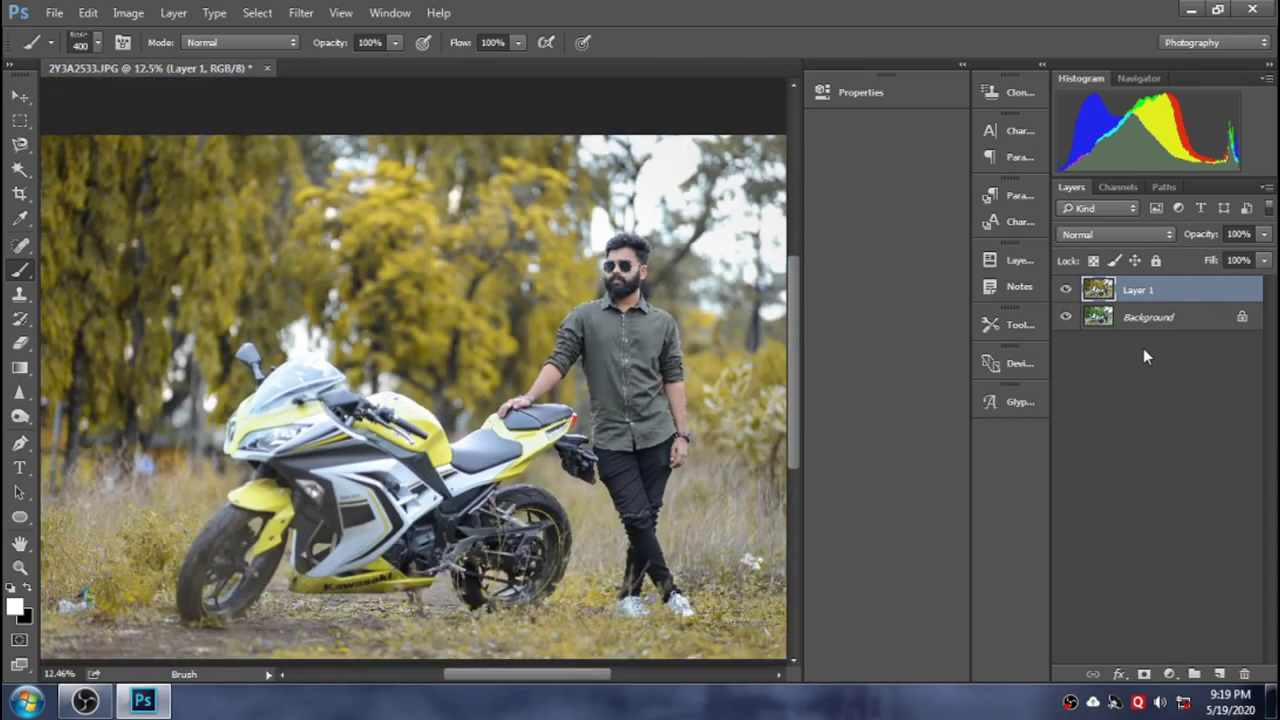
right_click(1154, 293)
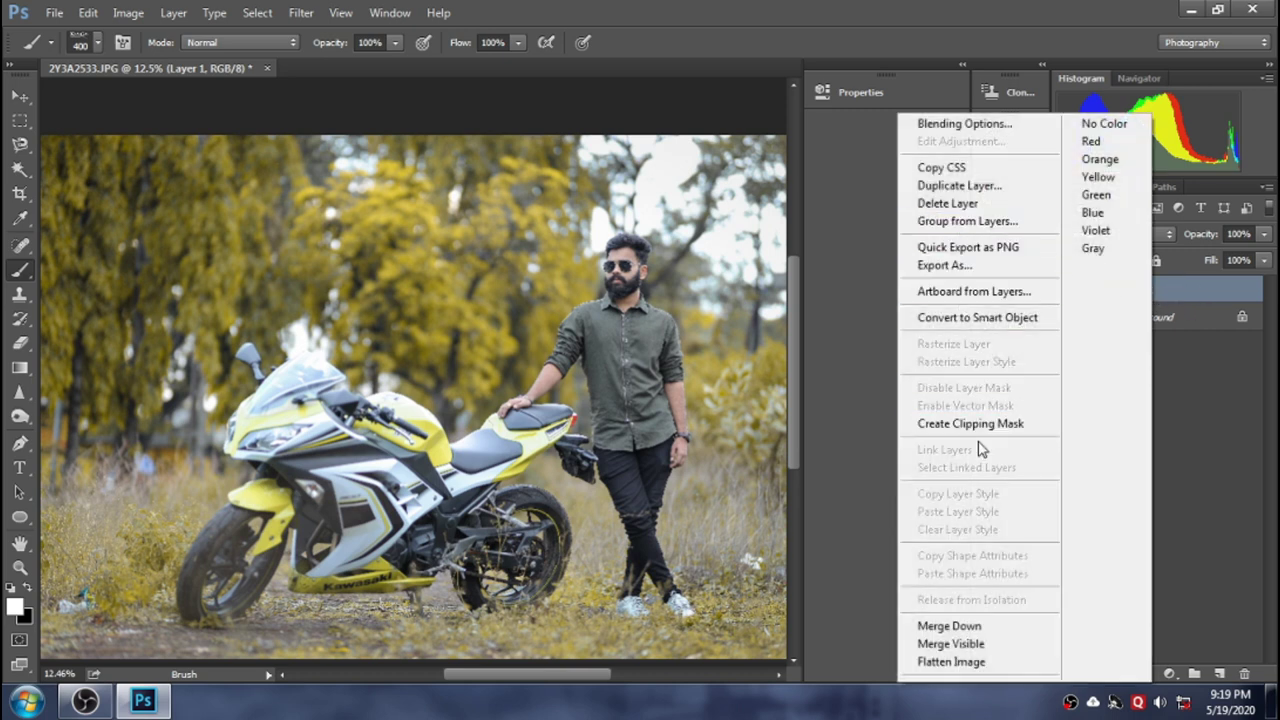
left_click(968, 187)
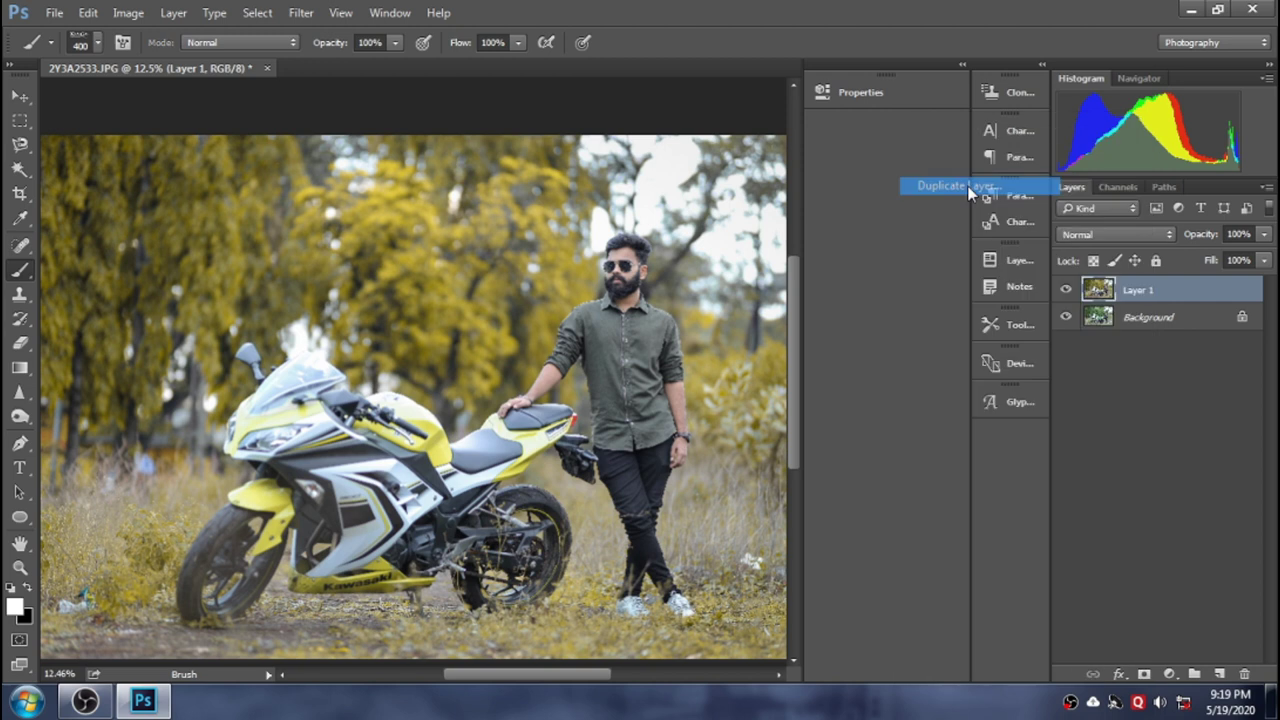
left_click(792, 213)
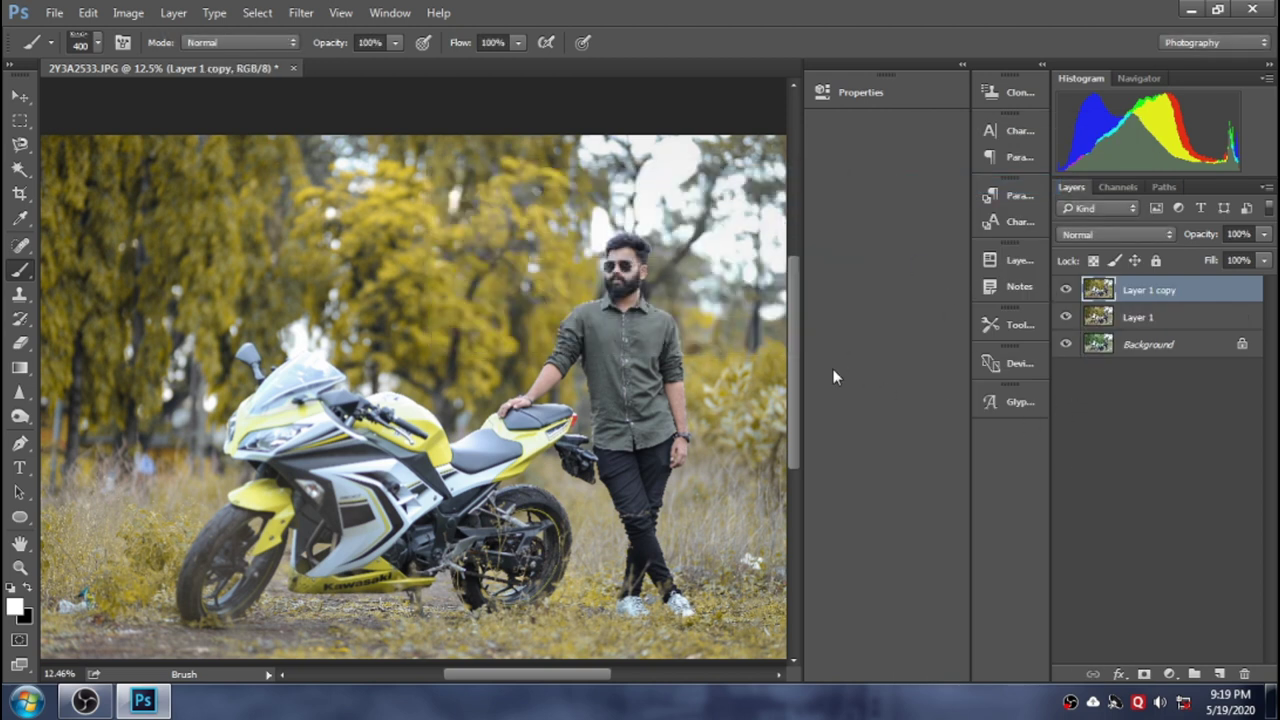
Raise Camera Raw luminance on Layer 1 copy: Reds +26, Oranges +27, Purples +49, Magentas +51
key("ctrl+shift+a")
left_click(1016, 229)
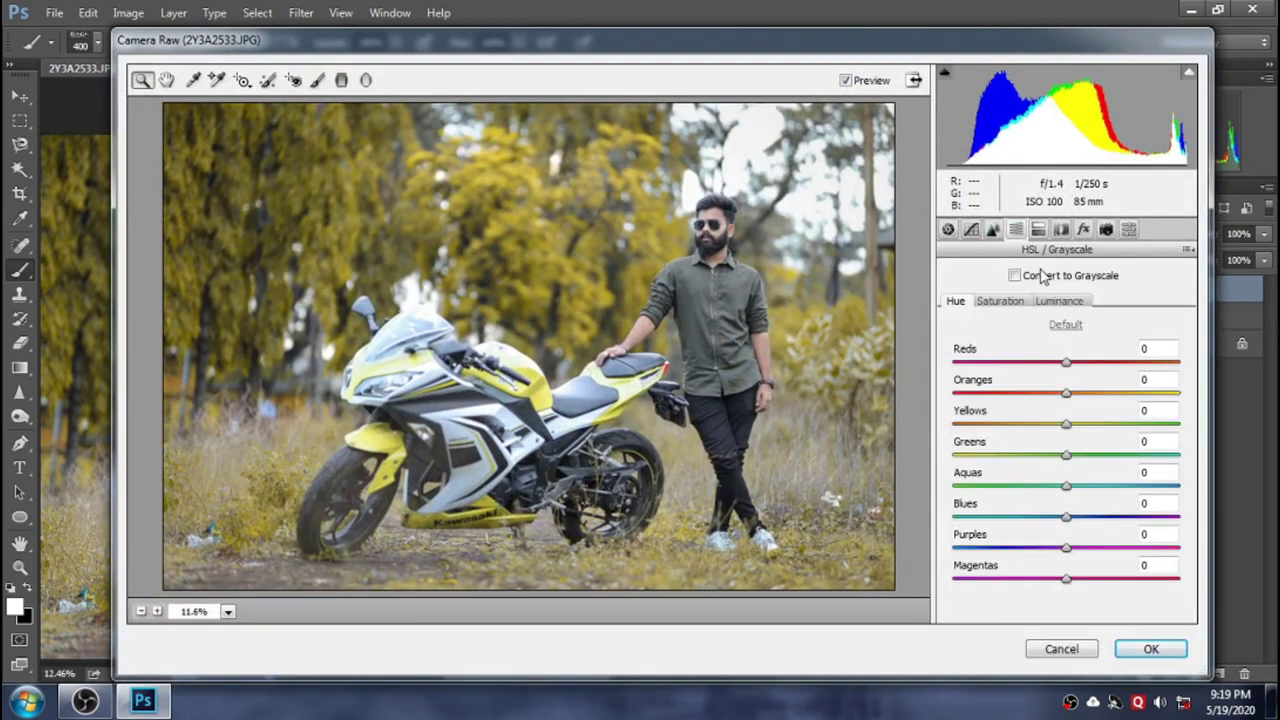
left_click(1047, 303)
left_click(1096, 393)
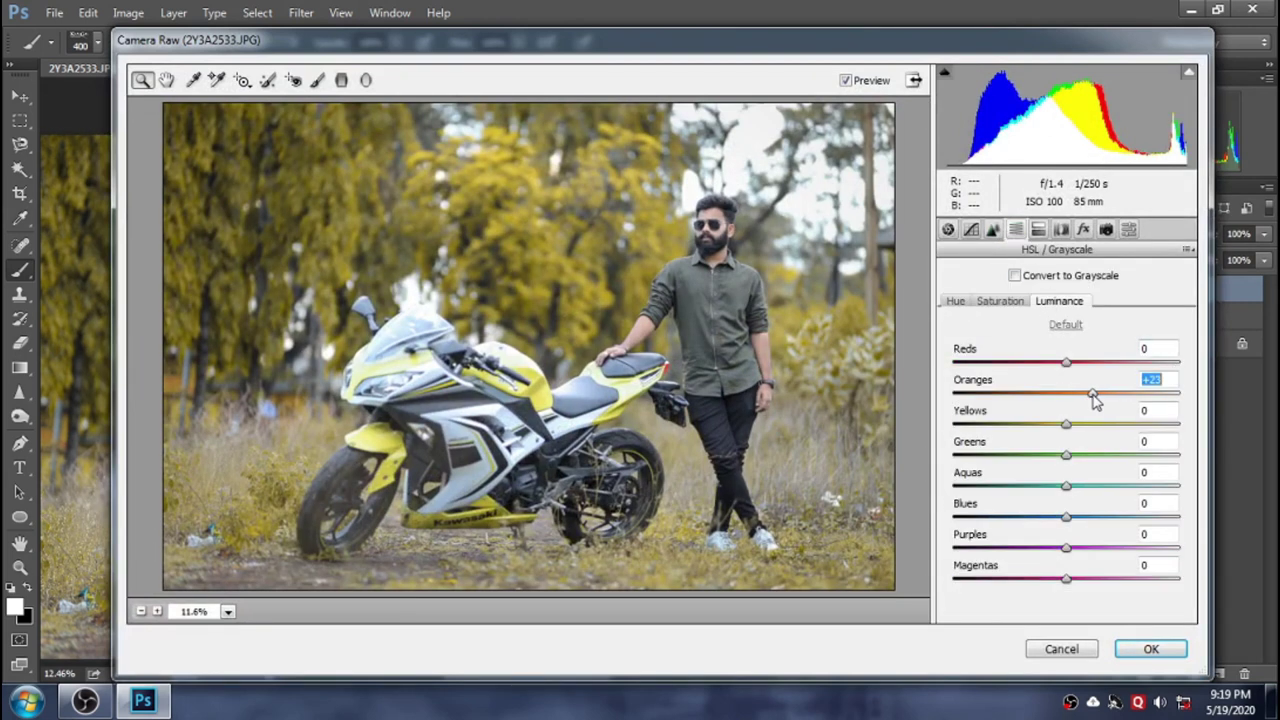
left_click(1096, 362)
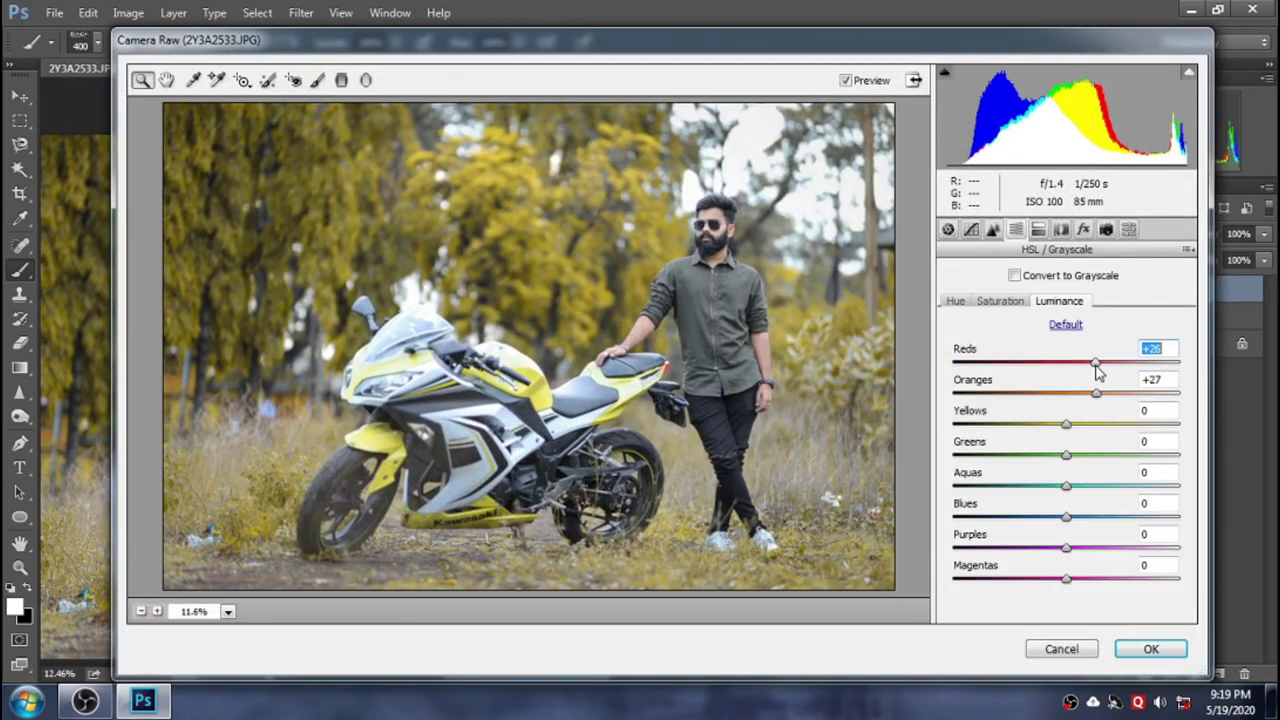
left_click(1128, 580)
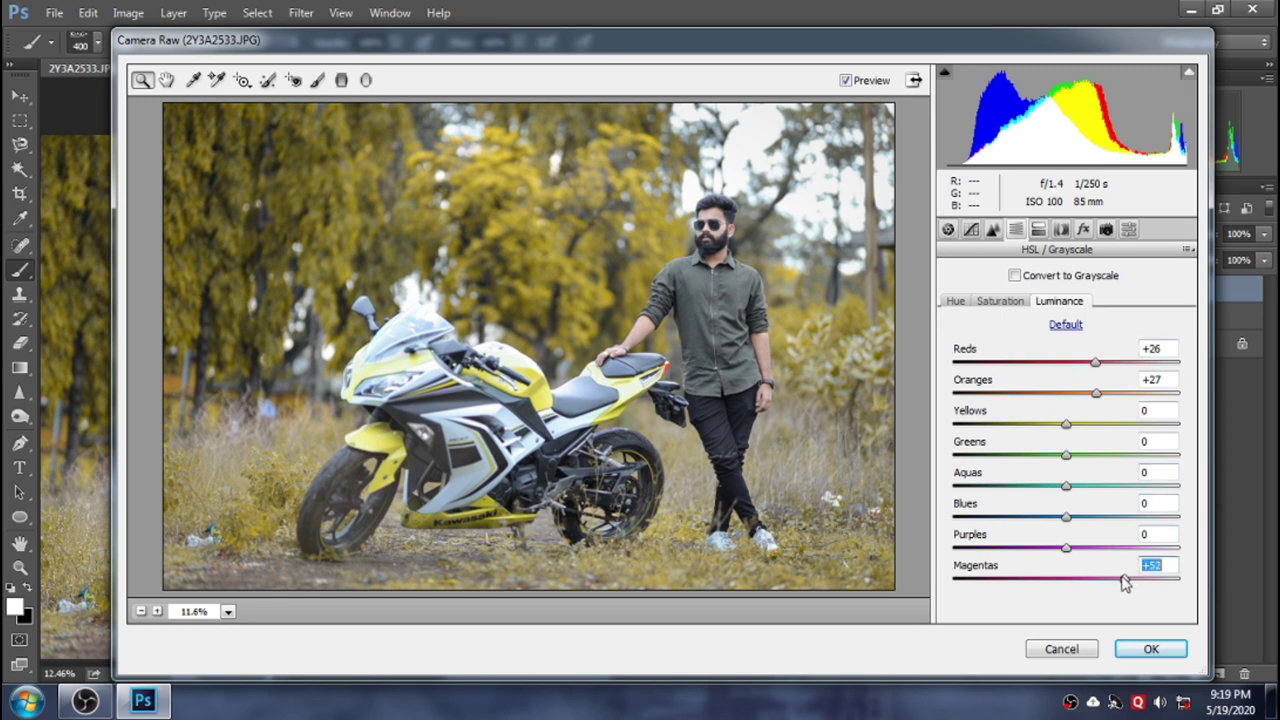
left_click(1124, 548)
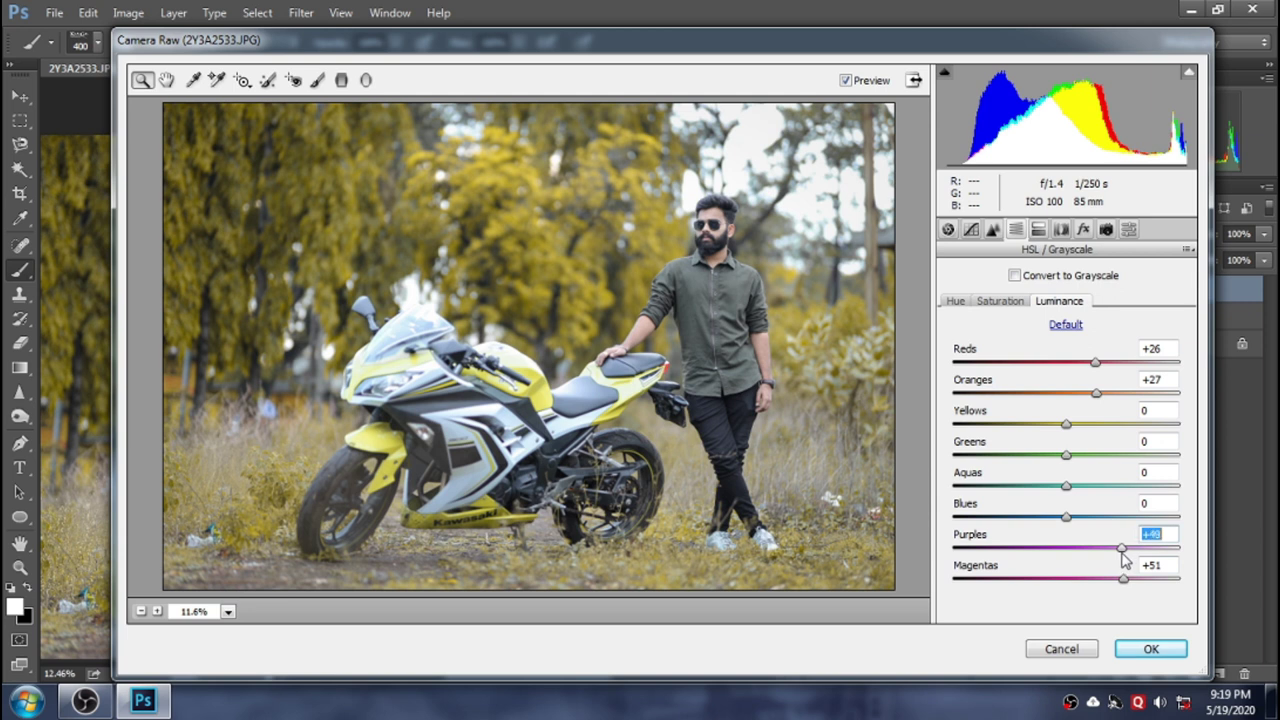
left_click(1151, 649)
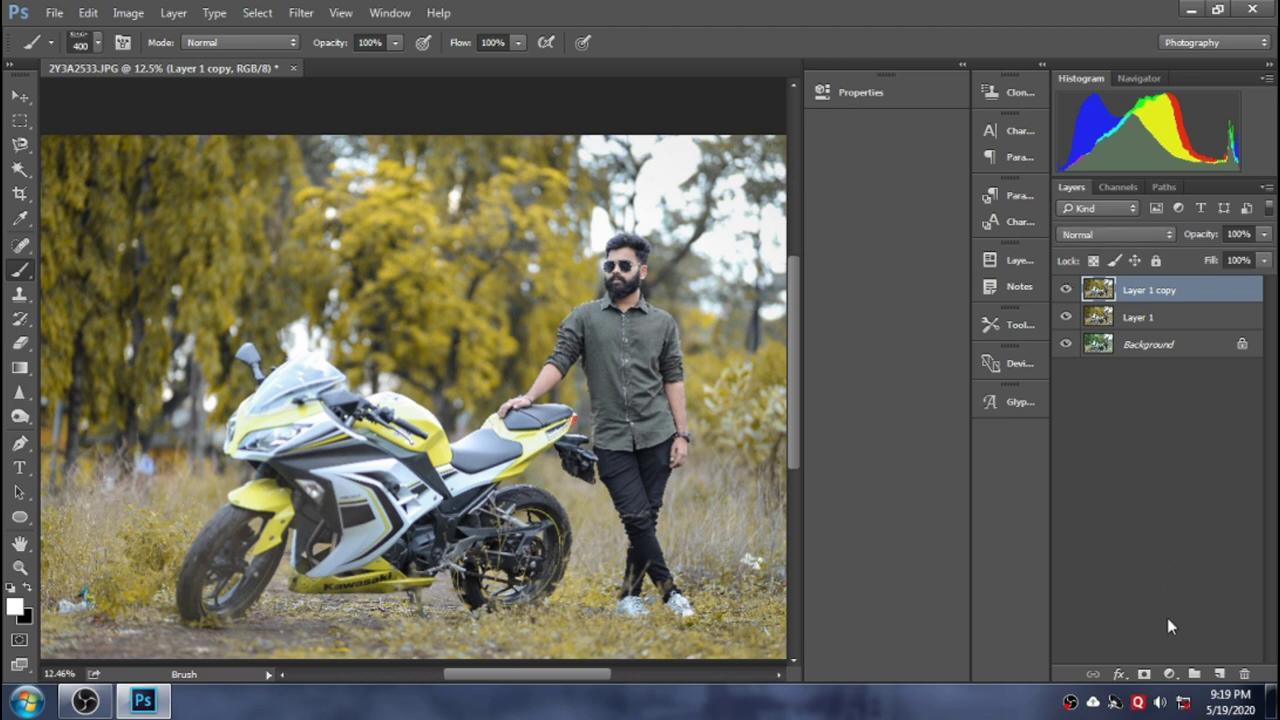
Add a Selective Color layer setting Yellows to Cyan -17, Magenta +16, Yellow -9, Black +16
left_click(1168, 675)
left_click(1162, 653)
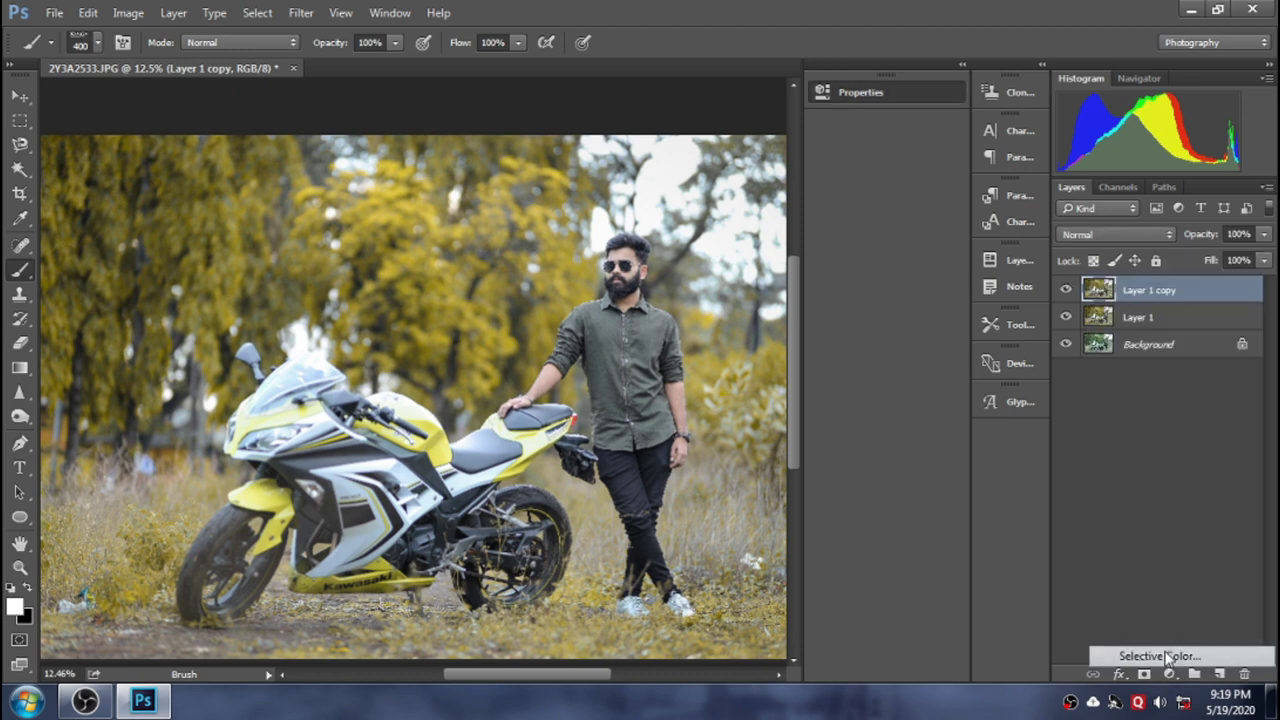
left_click(676, 160)
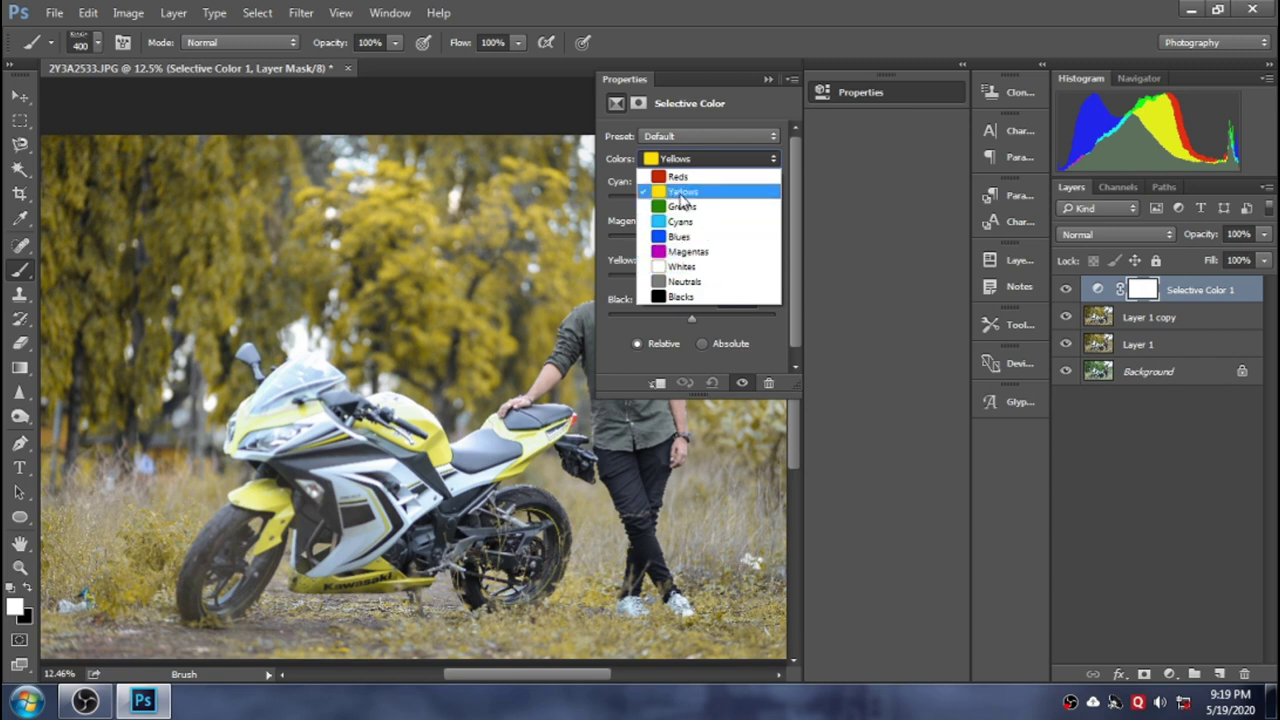
left_click(678, 192)
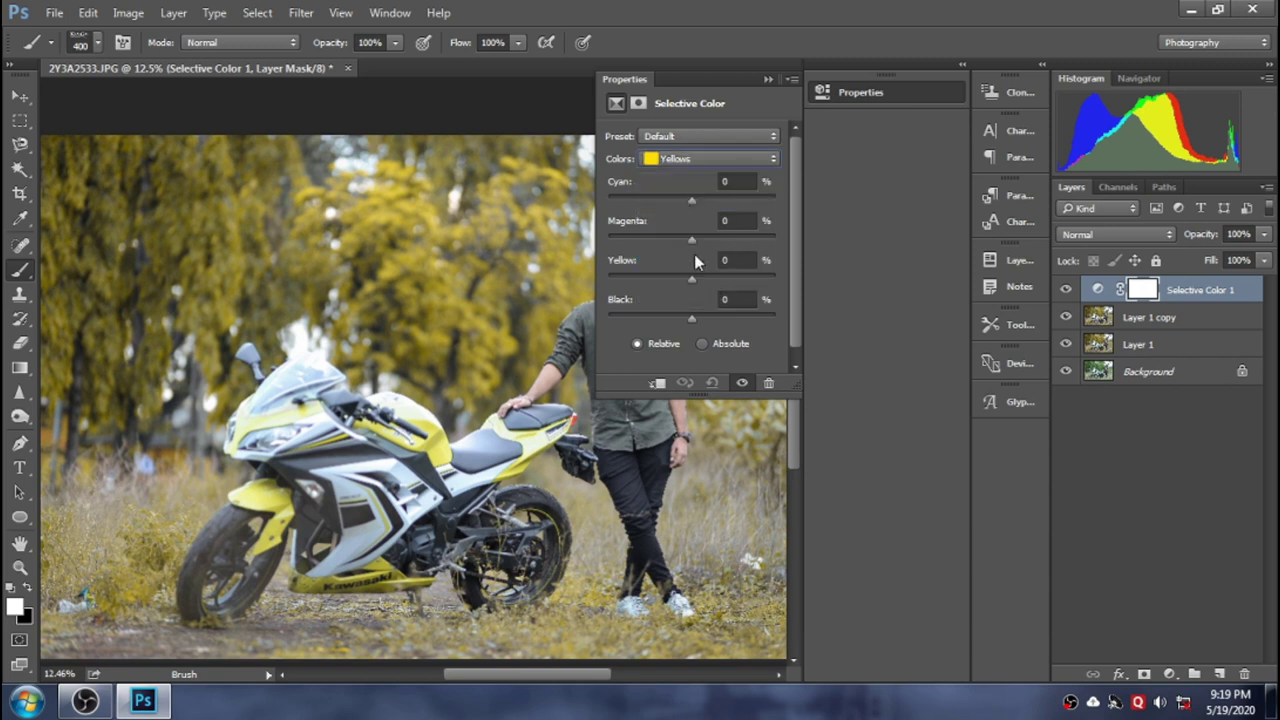
left_click(681, 199)
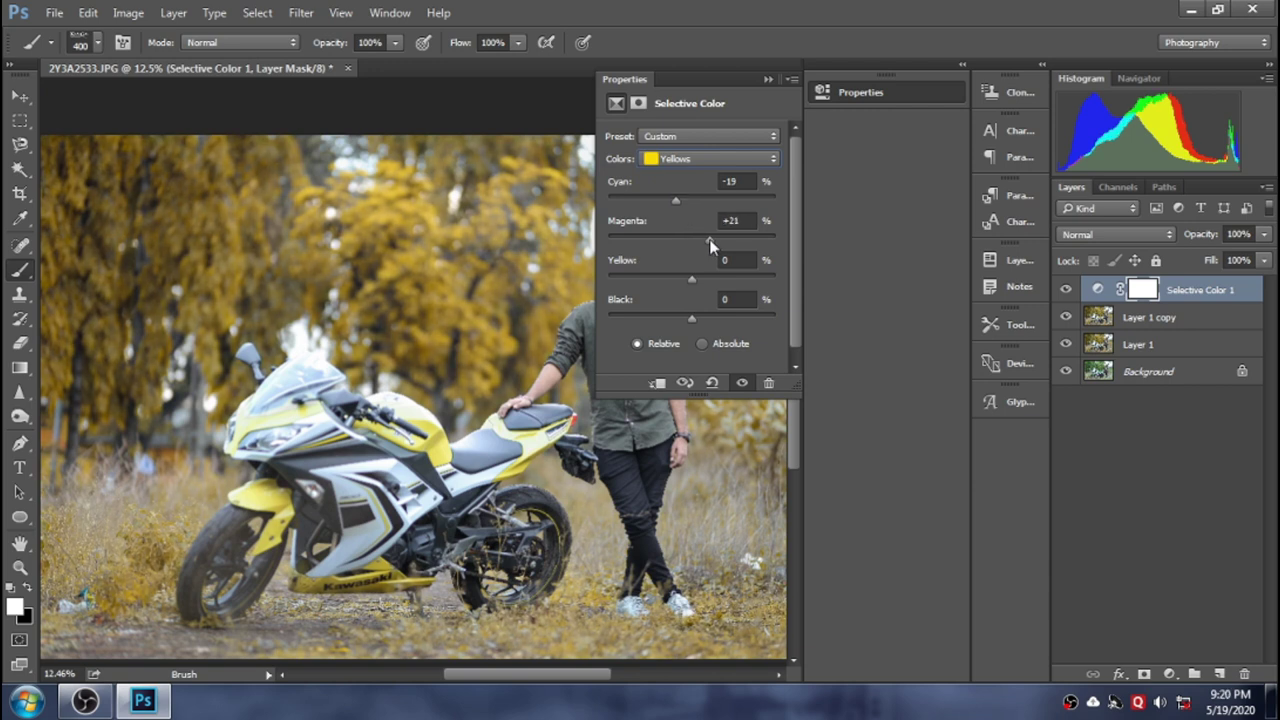
left_click_drag(684, 277, 683, 277)
mouse_move(702, 318)
left_mouse_down()
mouse_move(751, 317)
mouse_move(712, 320)
left_mouse_up()
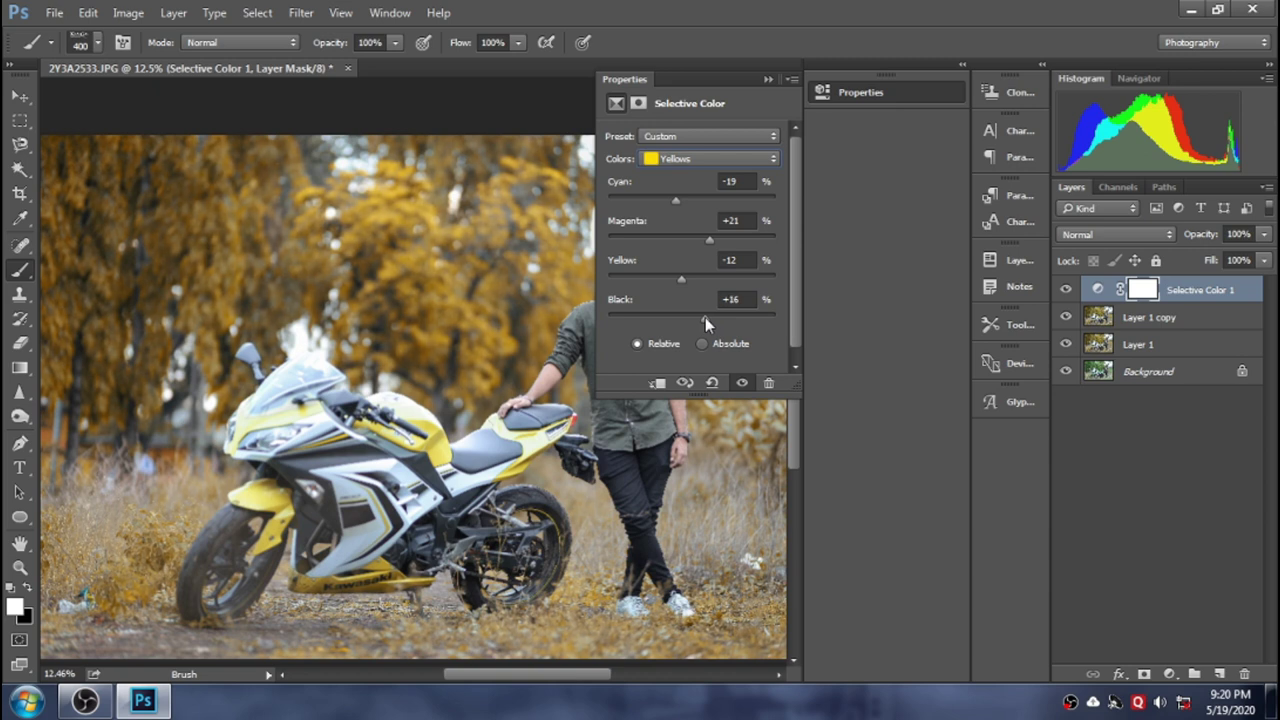
left_click_drag(682, 278, 684, 278)
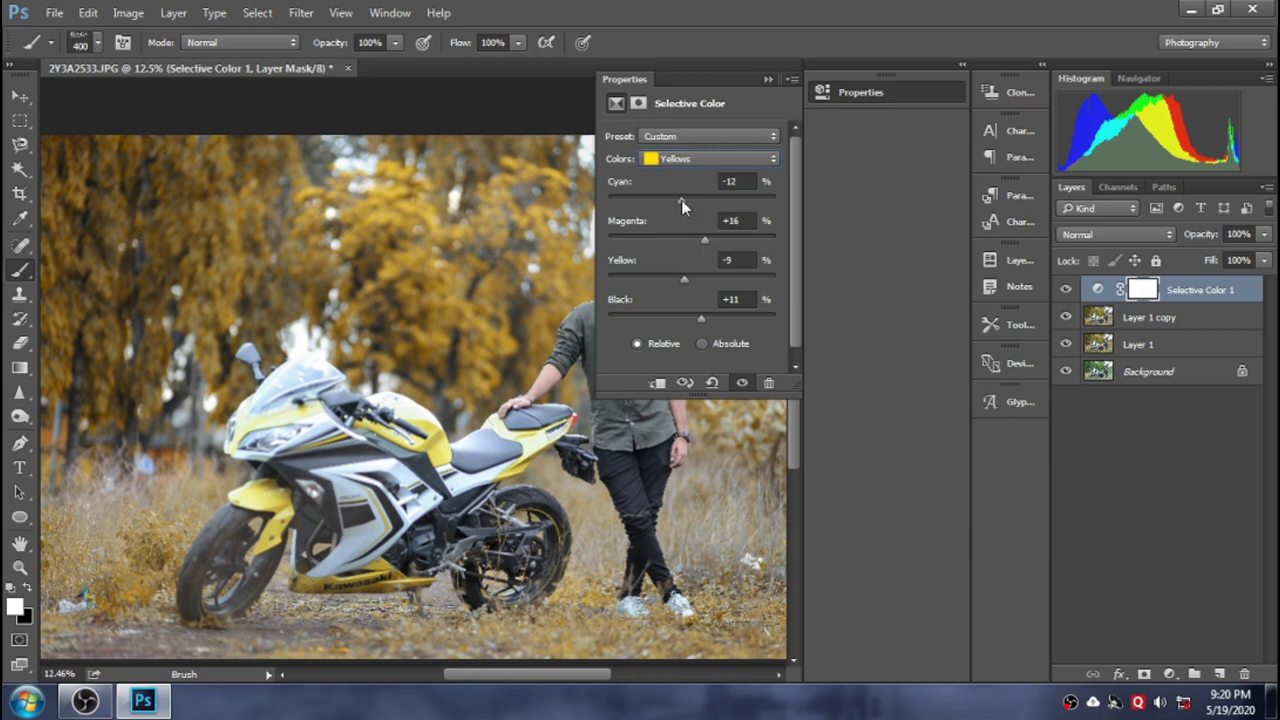
left_click_drag(680, 200, 678, 200)
Fit the image in the window and toggle the Selective Color layer for a before/after comparison
left_click(768, 78)
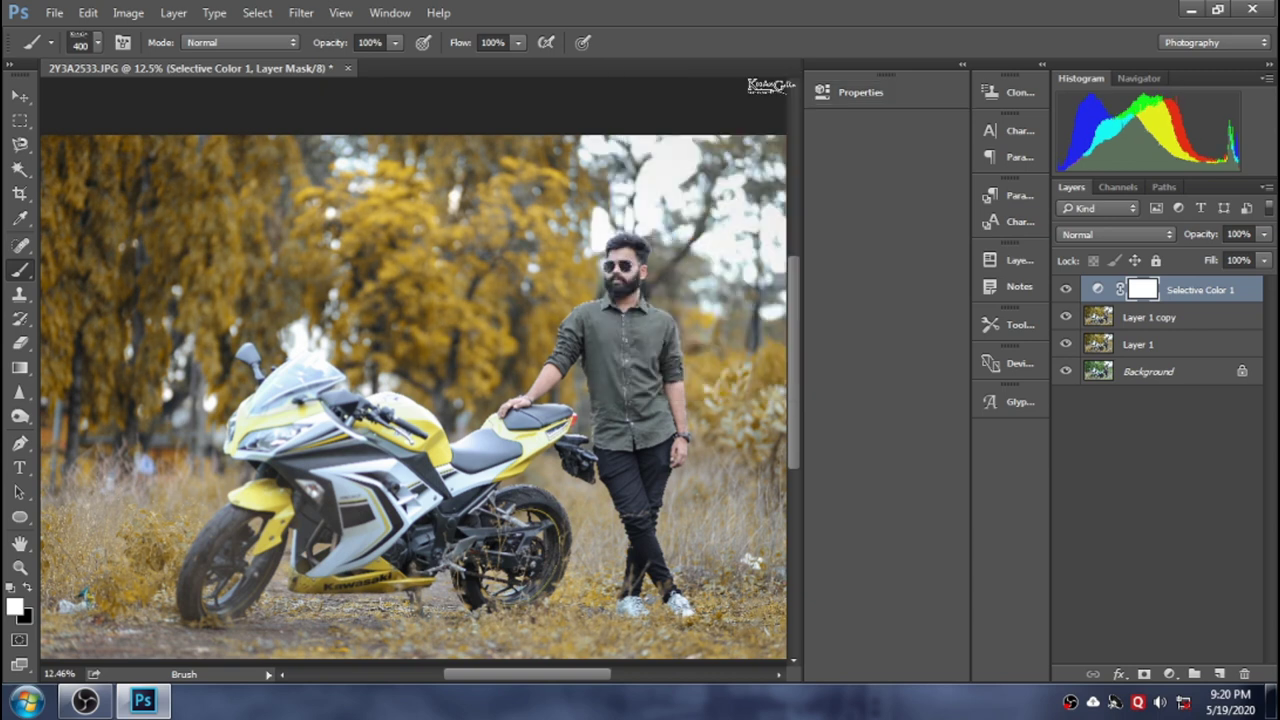
key("ctrl+0")
key("ctrl+minus")
key("ctrl+plus")
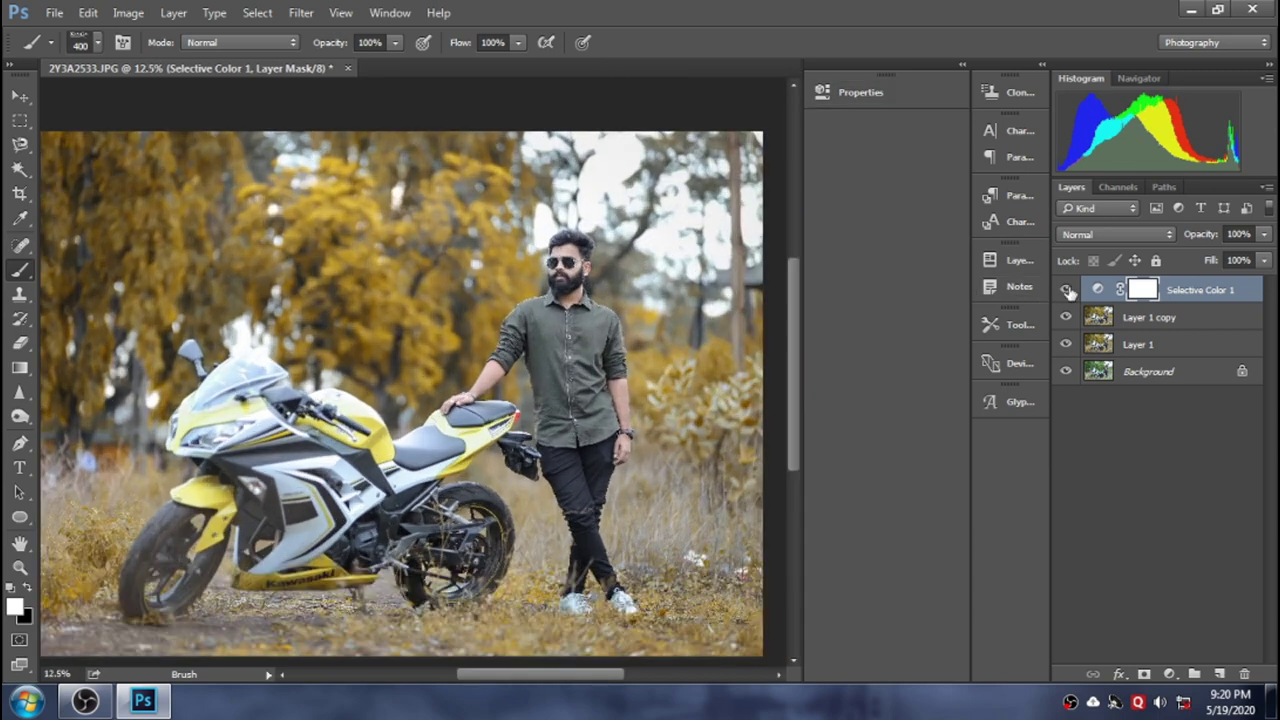
left_click(1066, 290)
left_click(1066, 290)
left_click(1065, 290)
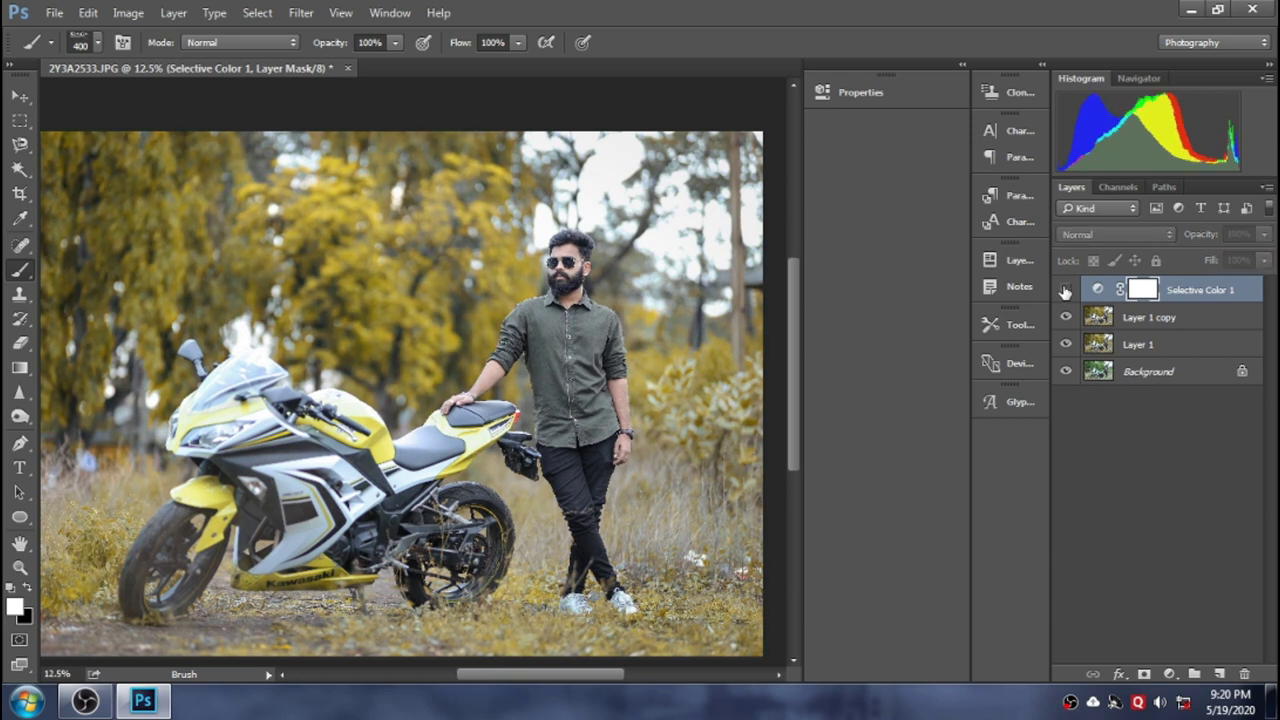
left_click(1063, 291)
scroll(597, 292, "down", 3)
scroll(597, 292, "up", 1)
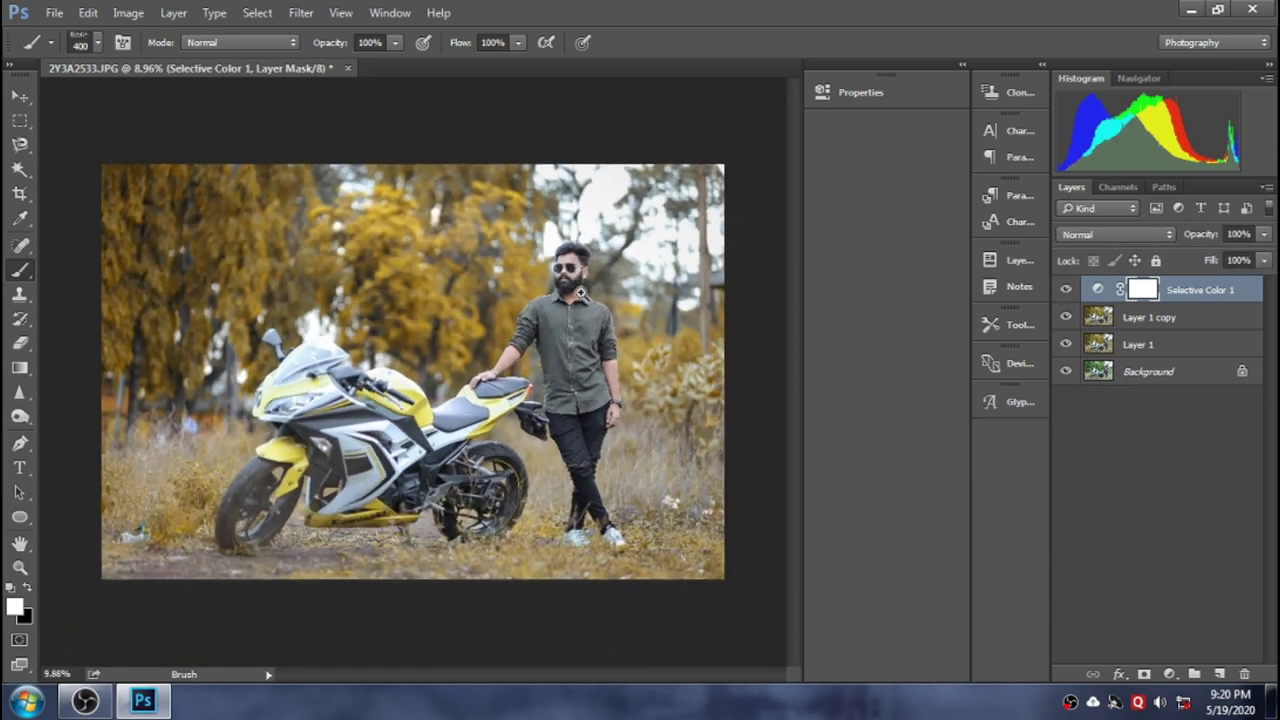
Select all layers, merge them into one Background, and duplicate it as Layer 1
left_click(1176, 318, "shift")
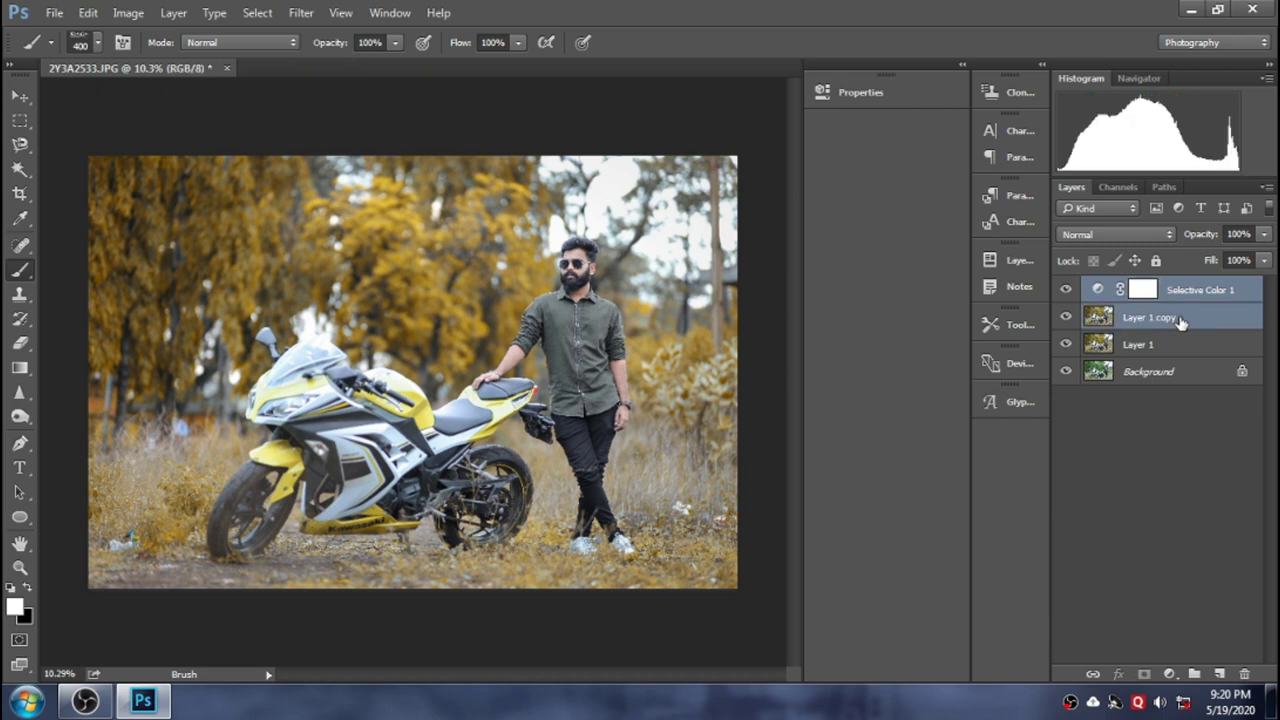
left_click(1170, 350, "shift")
left_click(1173, 373, "shift")
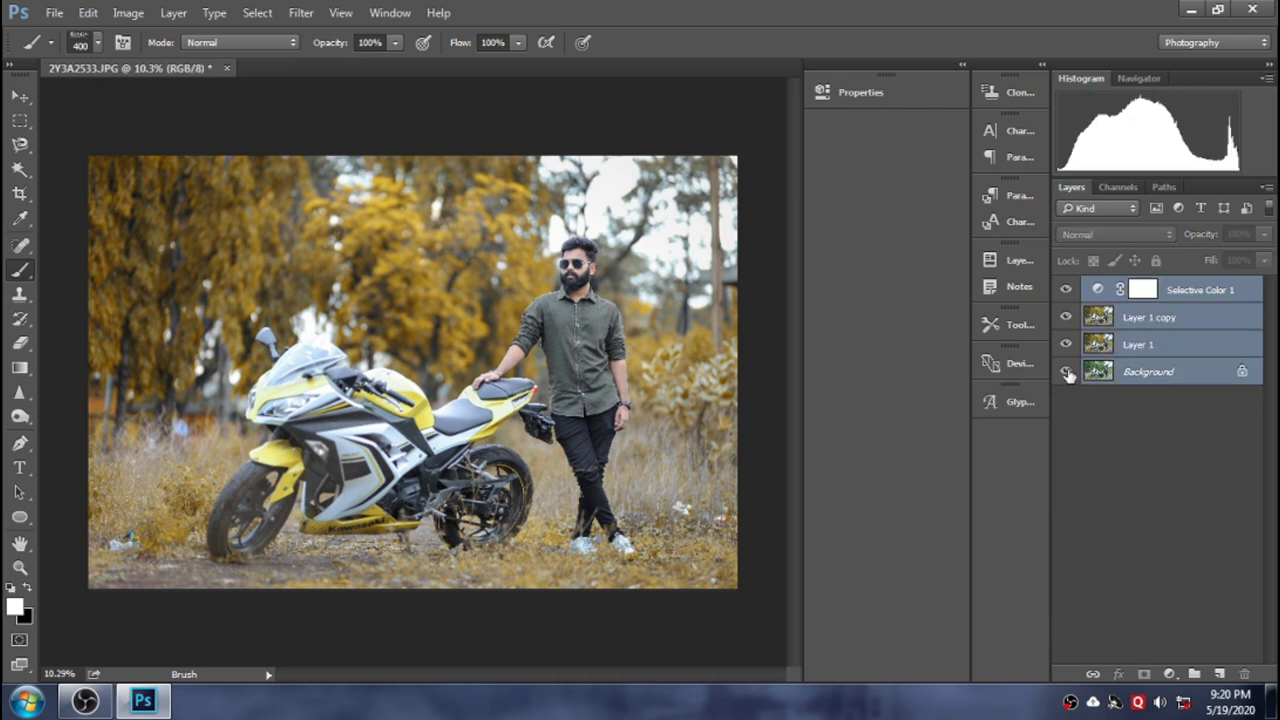
key("ctrl+e")
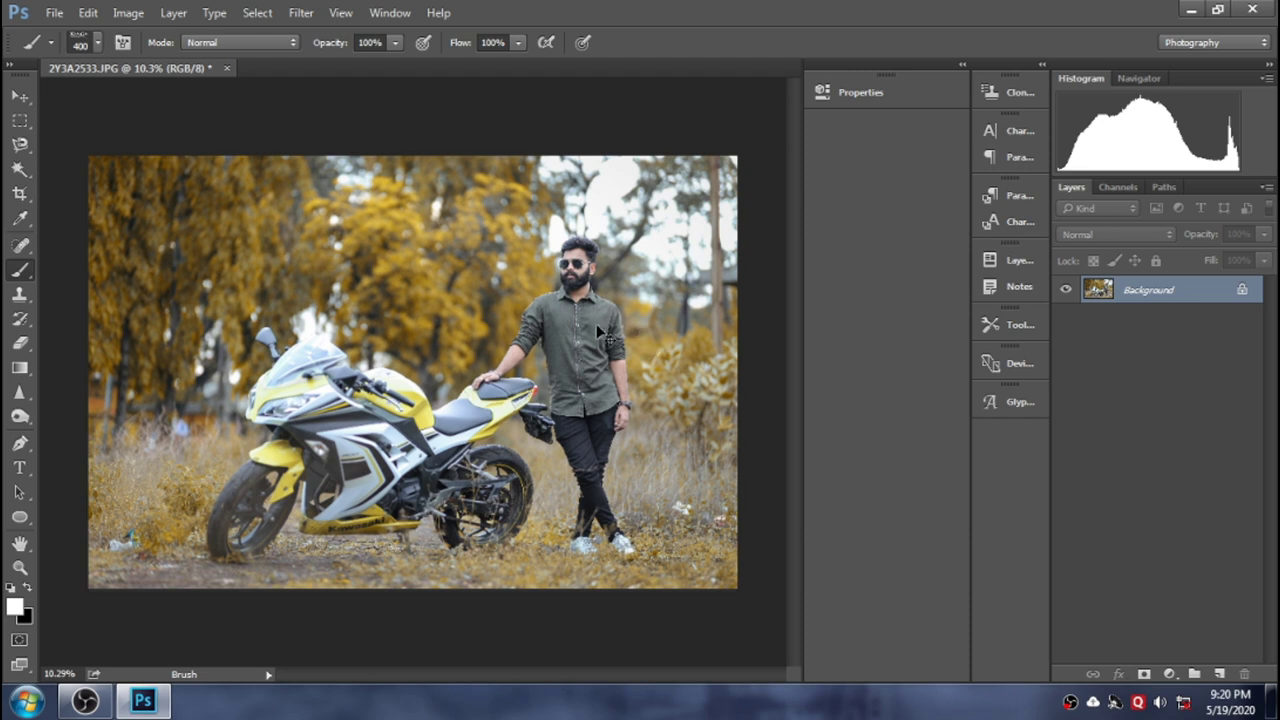
scroll(560, 305, "down", 1)
key("ctrl+j")
key("ctrl+0")
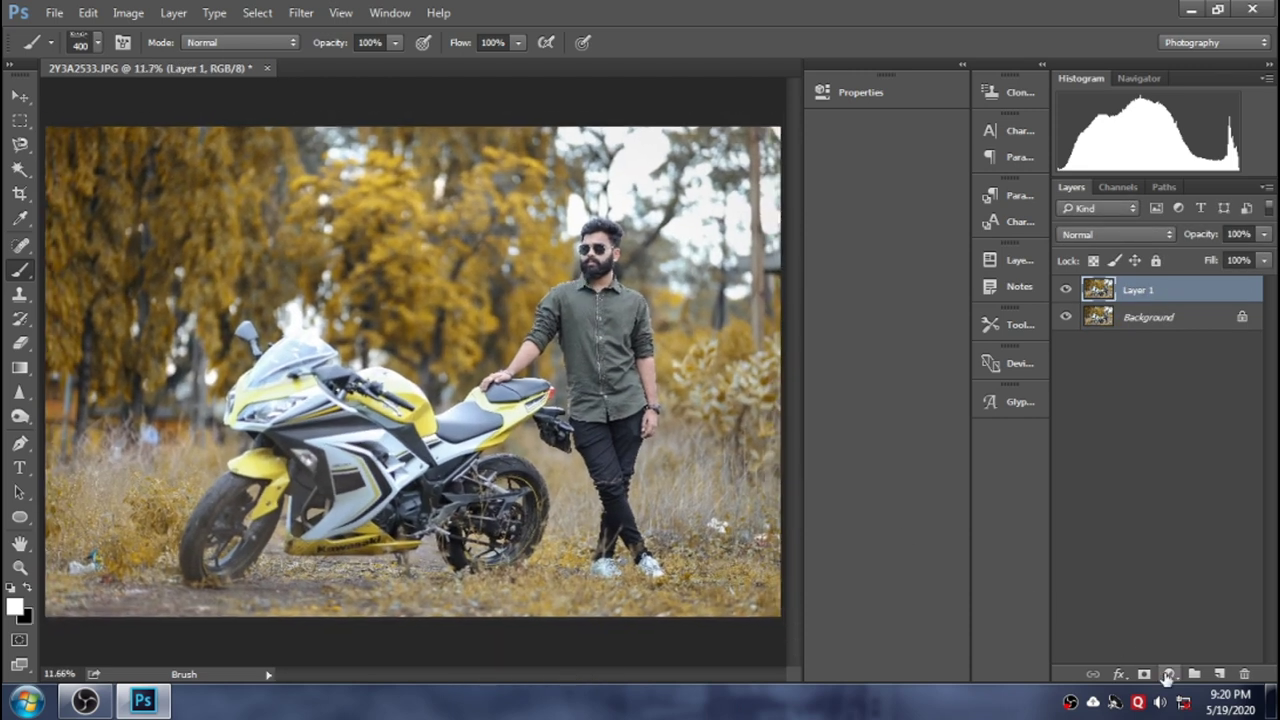
Add a second Selective Color layer and add a little black to the Whites
left_click(1167, 675)
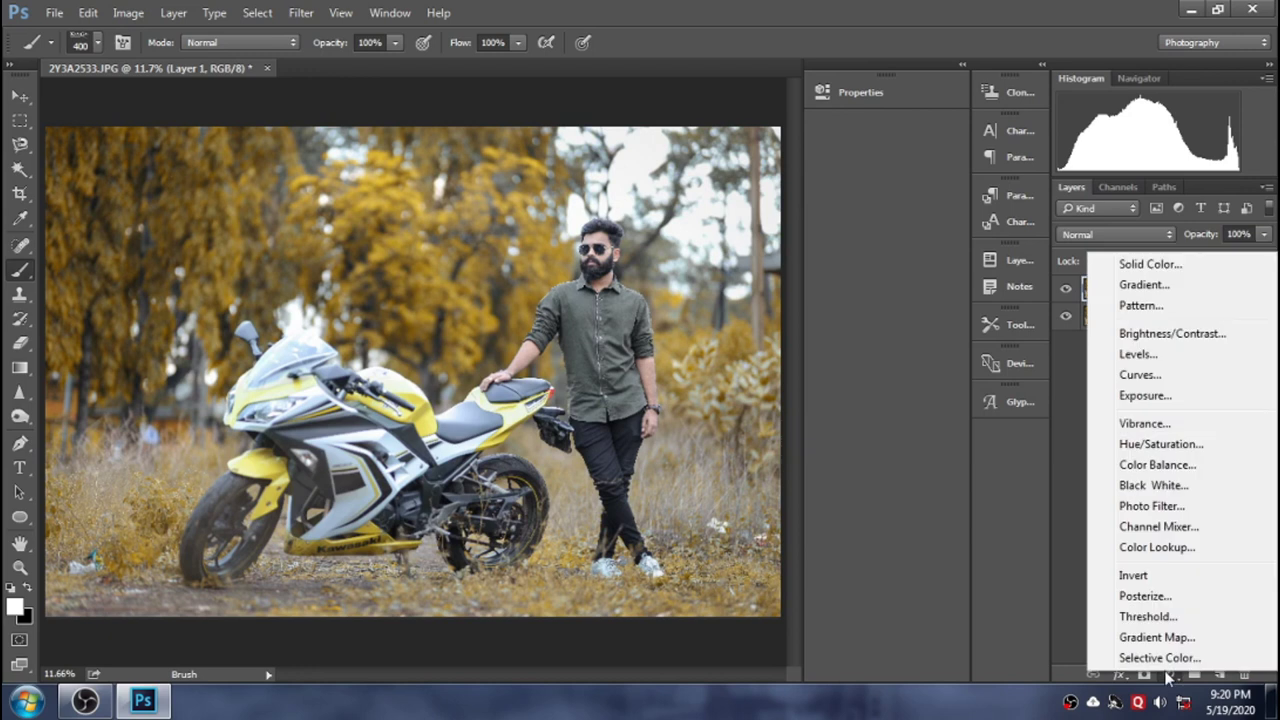
left_click(1160, 658)
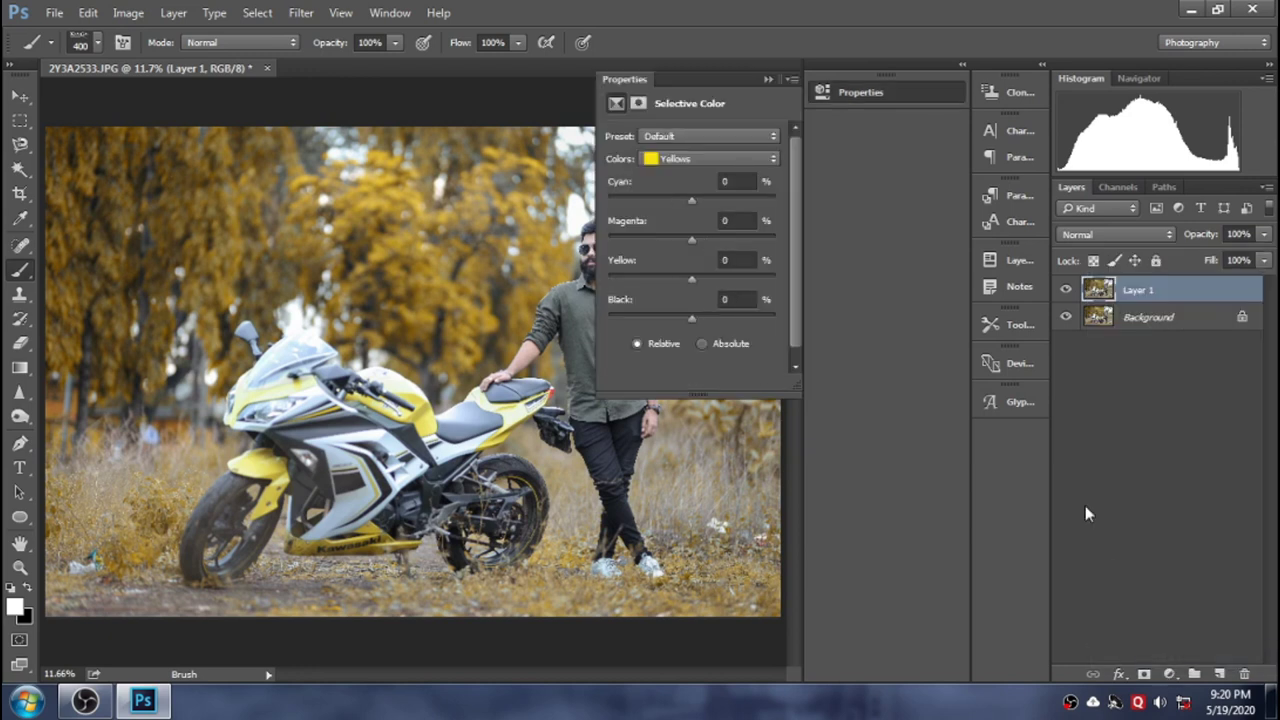
left_click(659, 160)
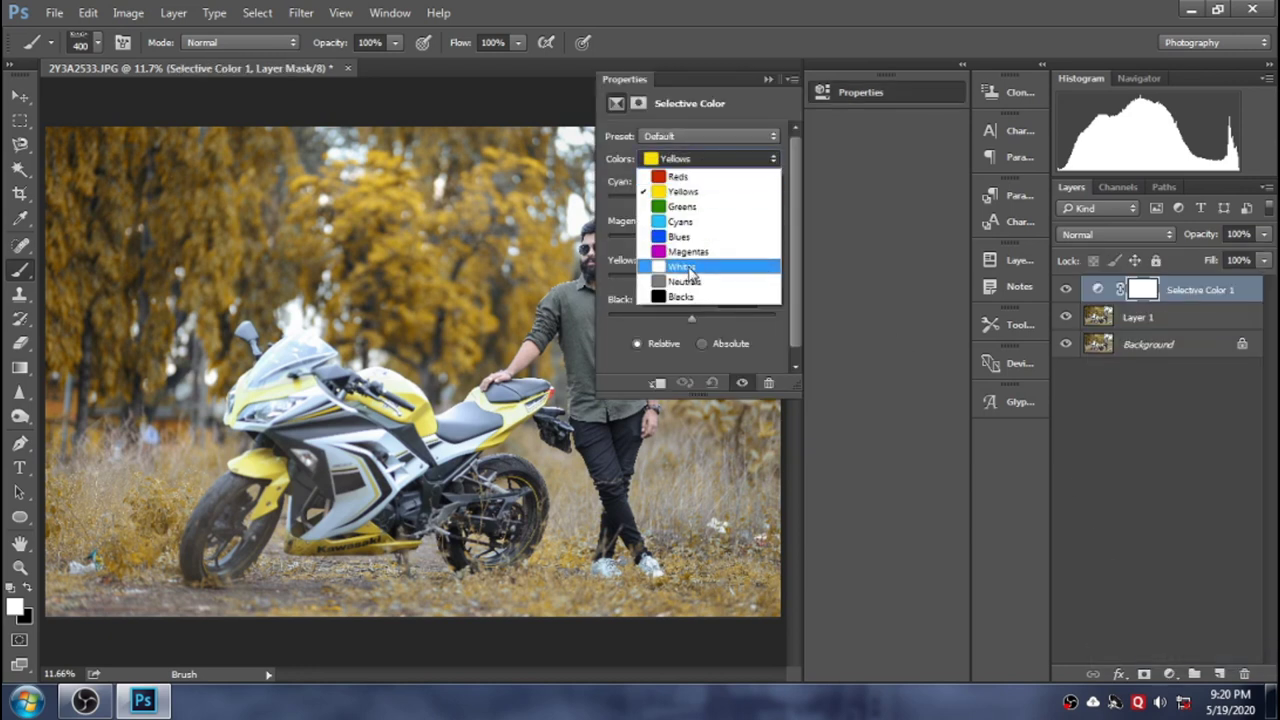
left_click(688, 268)
left_click_drag(697, 312, 702, 312)
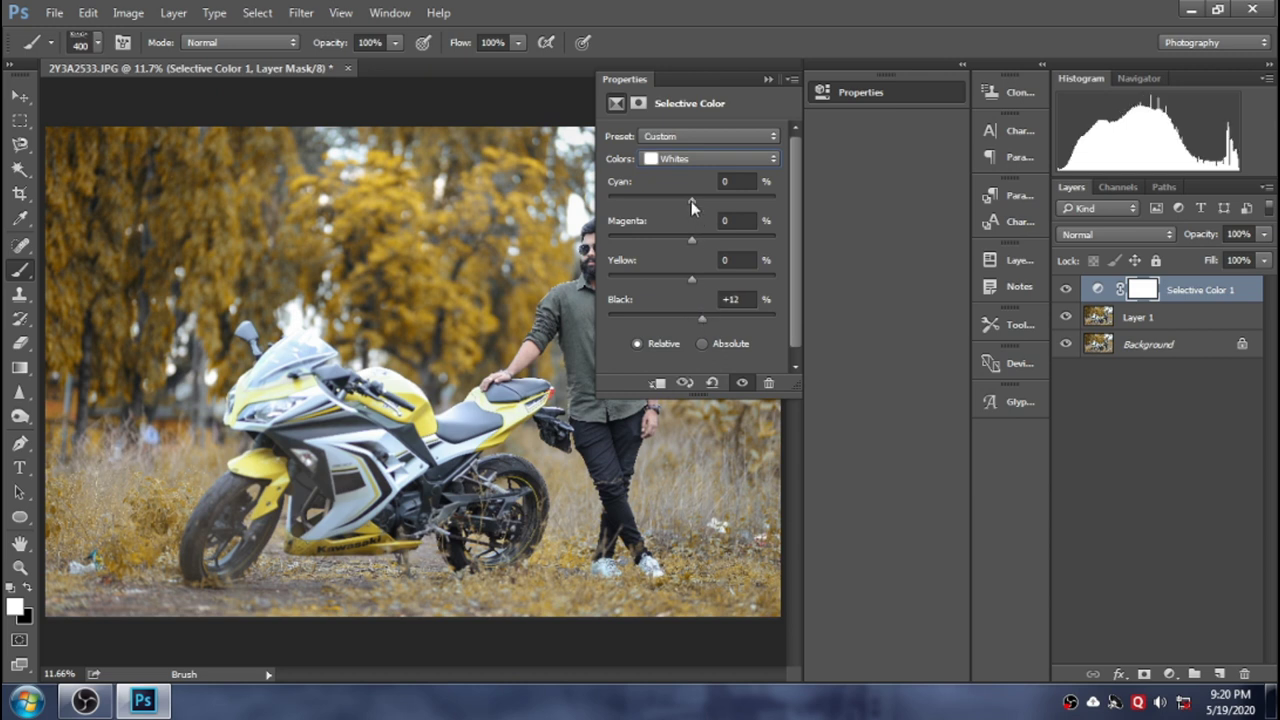
Set Blacks to Cyan -7, Black -7 and Neutrals to Cyan -3, Black +4
left_click(700, 158)
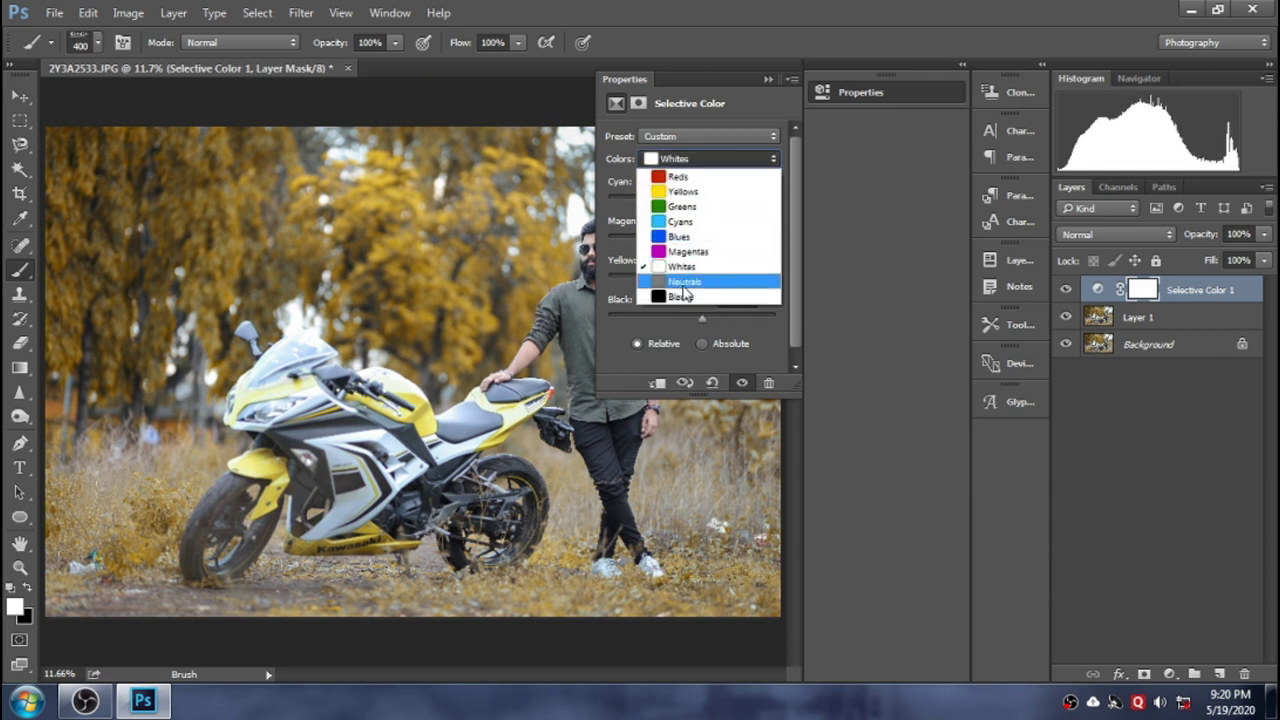
left_click(678, 292)
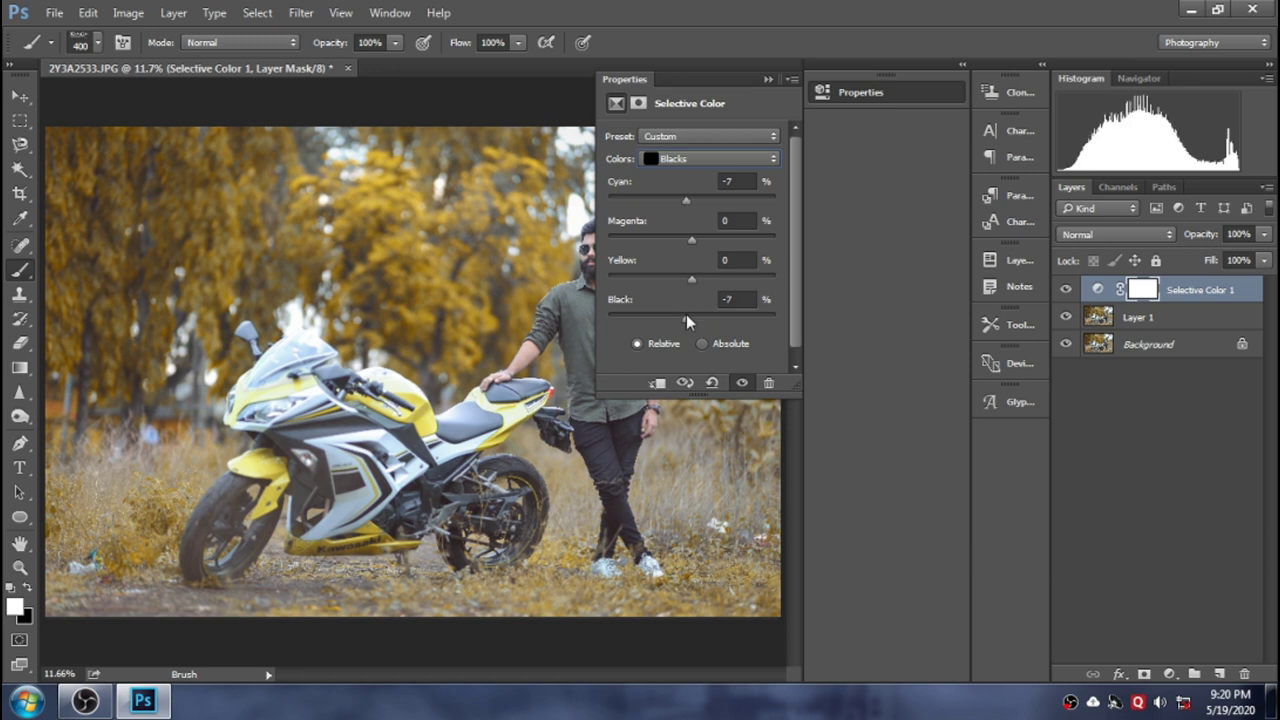
left_click(740, 160)
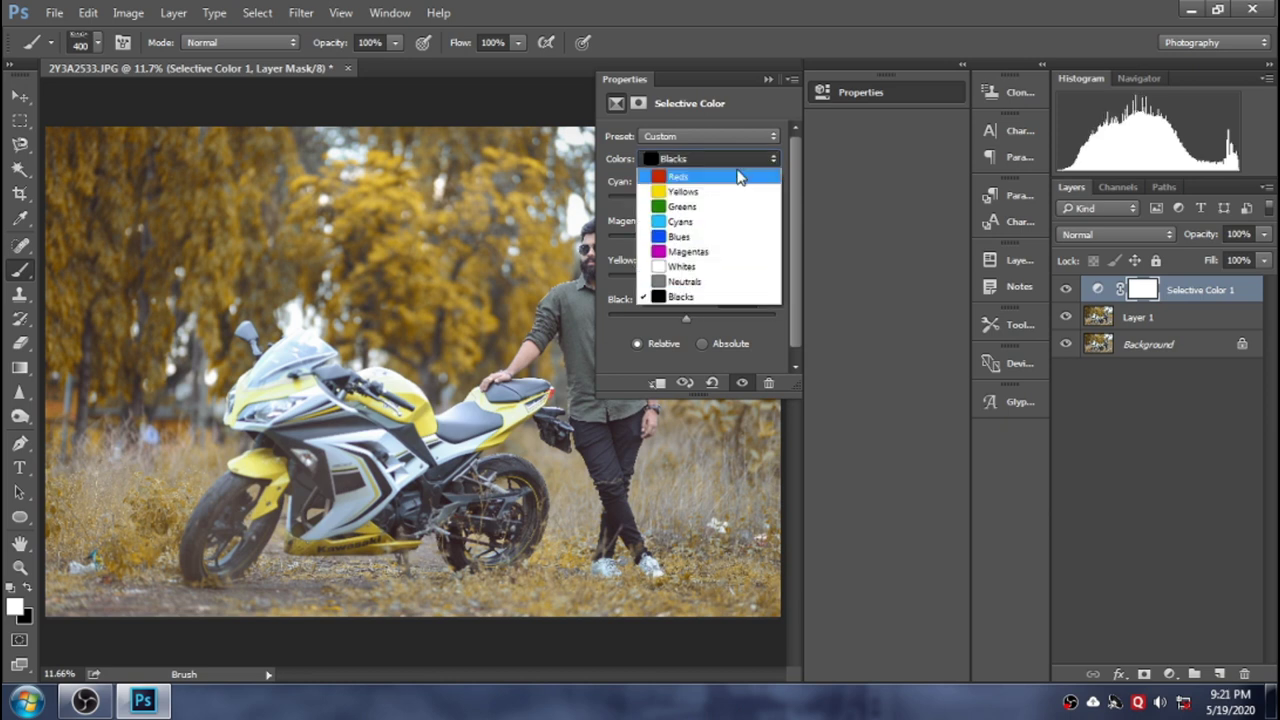
left_click(698, 277)
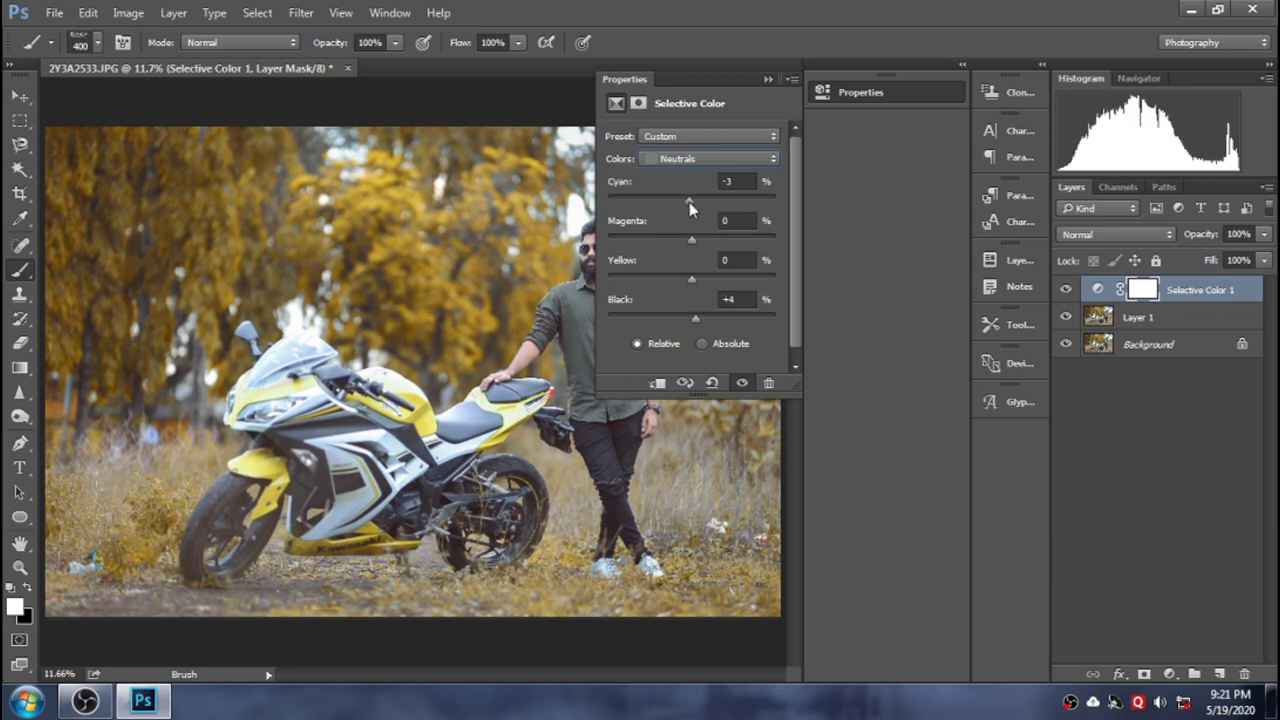
left_click(768, 79)
scroll(418, 370, "down", 2)
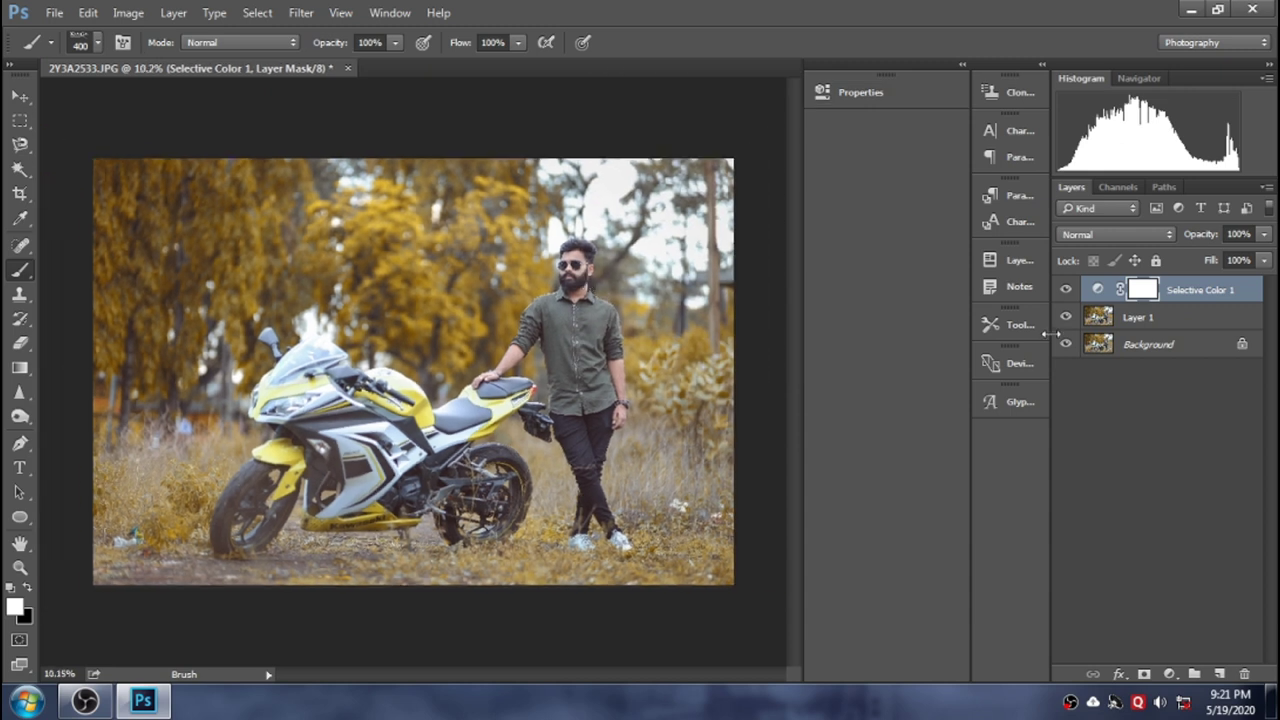
Compare the Selective Color layer on and off, then set its opacity to 73%
left_click(1065, 289)
left_click(1065, 289)
left_click(1065, 289)
left_click(1065, 289)
left_click_drag(1263, 235, 1240, 260)
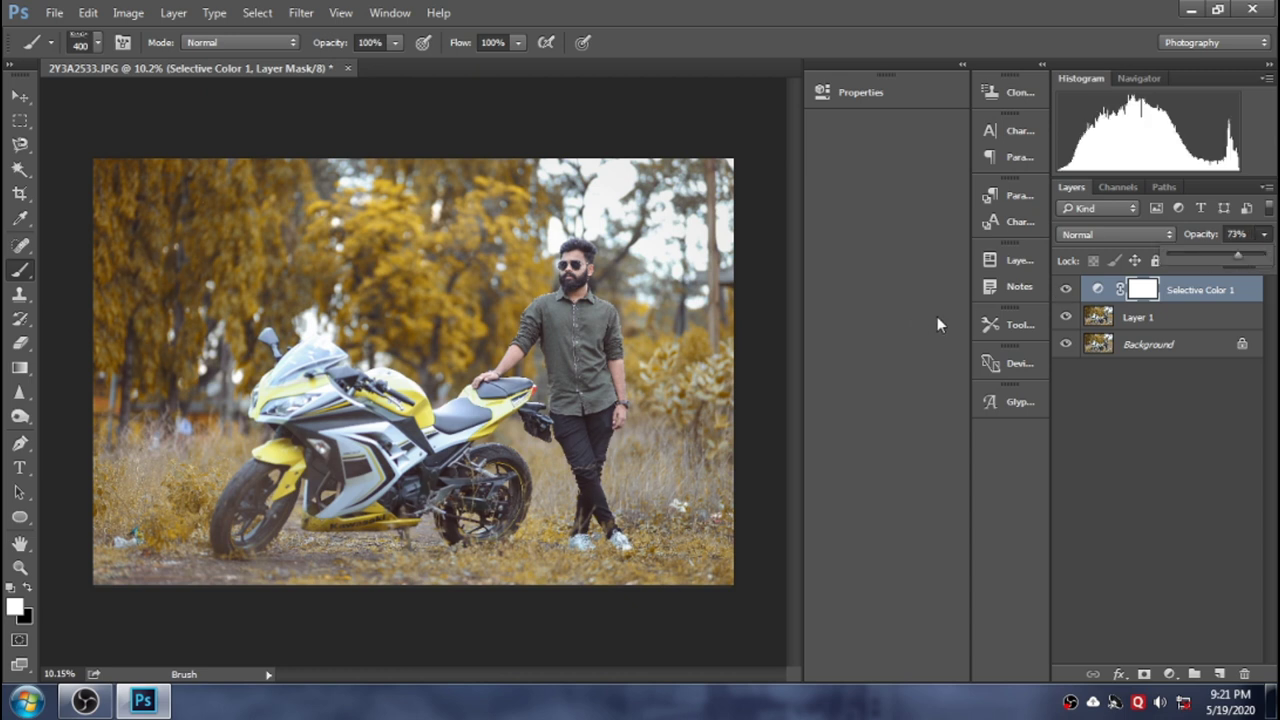
Merge everything into the Background and duplicate it as a new Layer 1
key("Delete")
left_click(1140, 321, "shift")
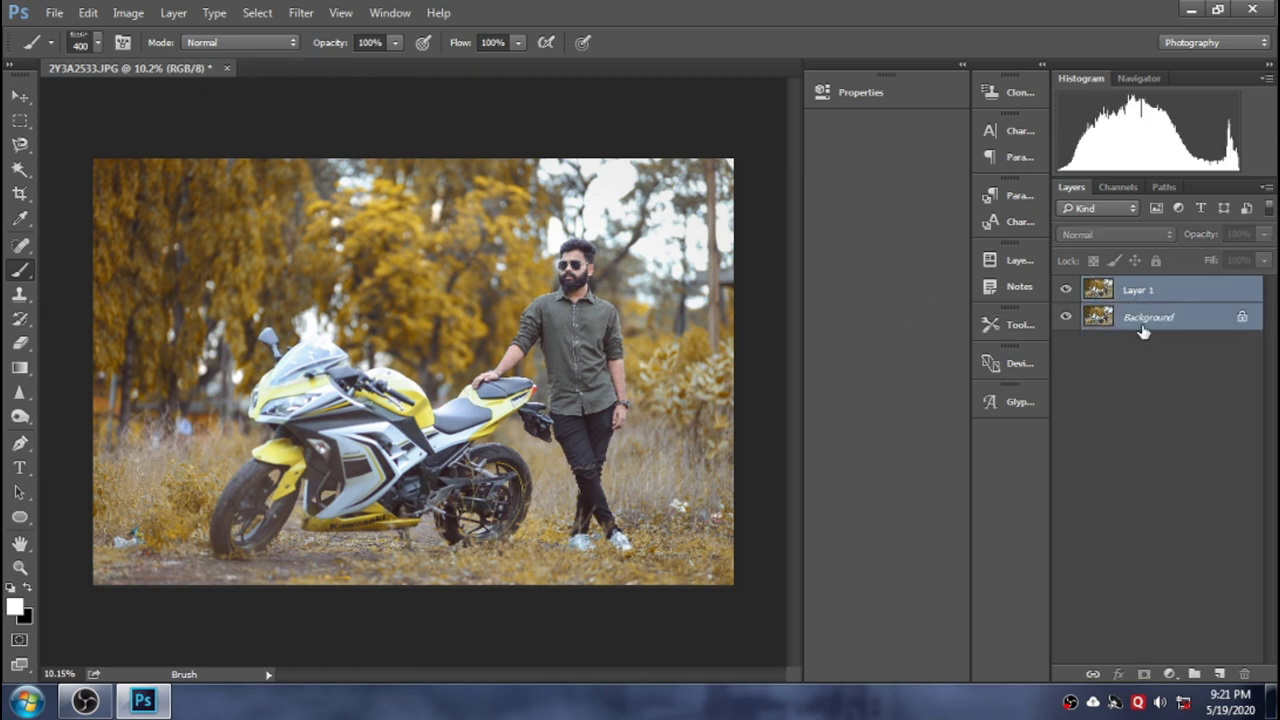
key("ctrl+e")
key("ctrl+j")
key("ctrl+plus")
scroll(582, 266, "down", 1)
scroll(582, 266, "up", 1)
scroll(582, 266, "down", 1)
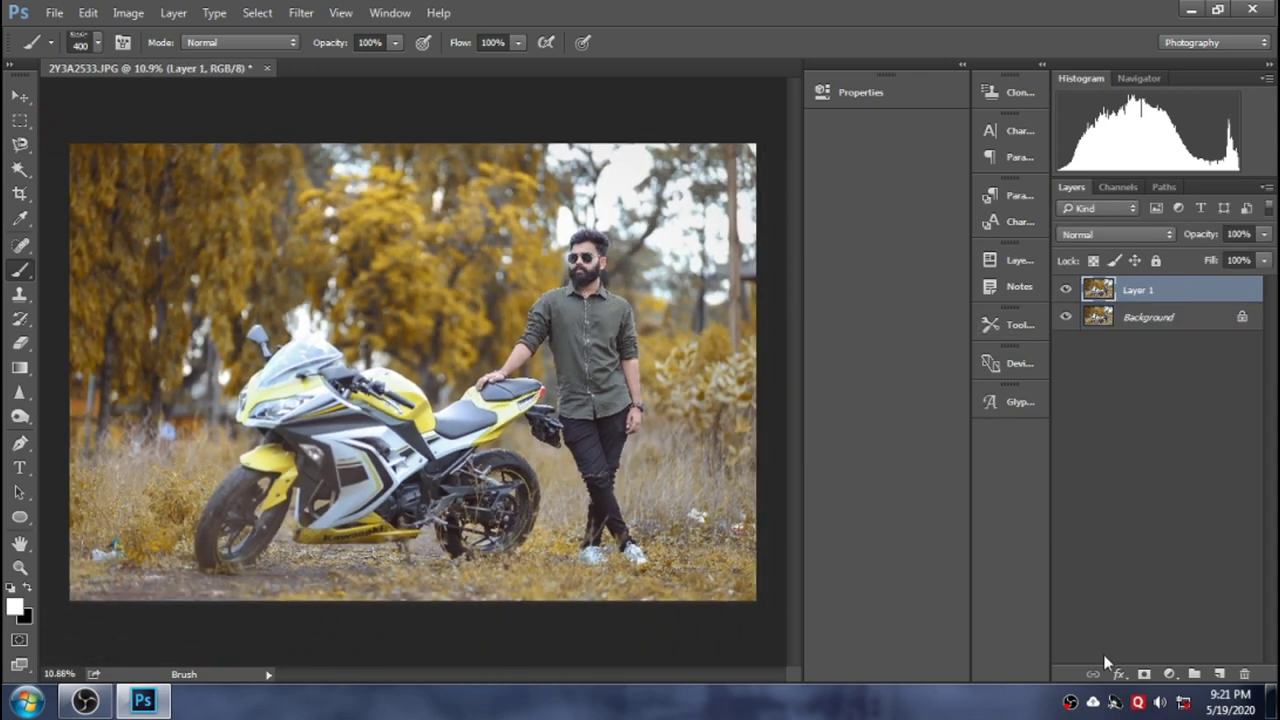
Add a Color Lookup adjustment layer using the Fuji ETERNA 250D Kodak 2395 3DLUT
left_click(1169, 674)
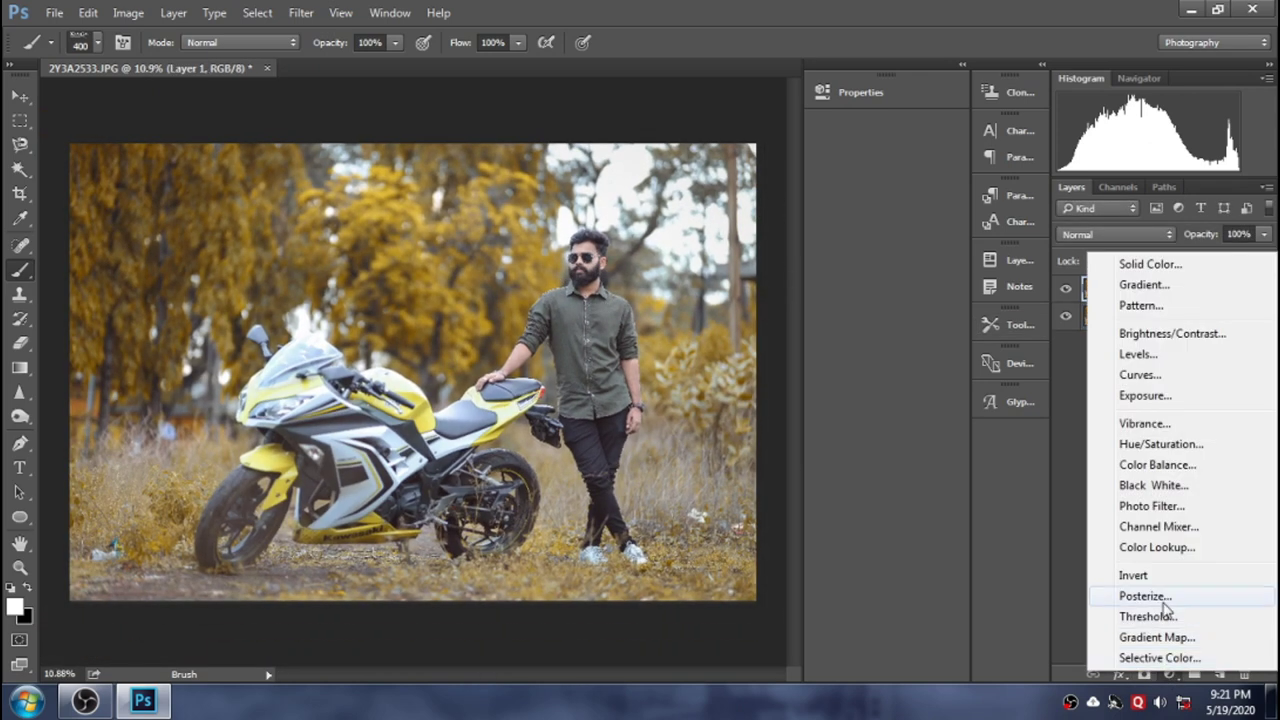
left_click(1155, 547)
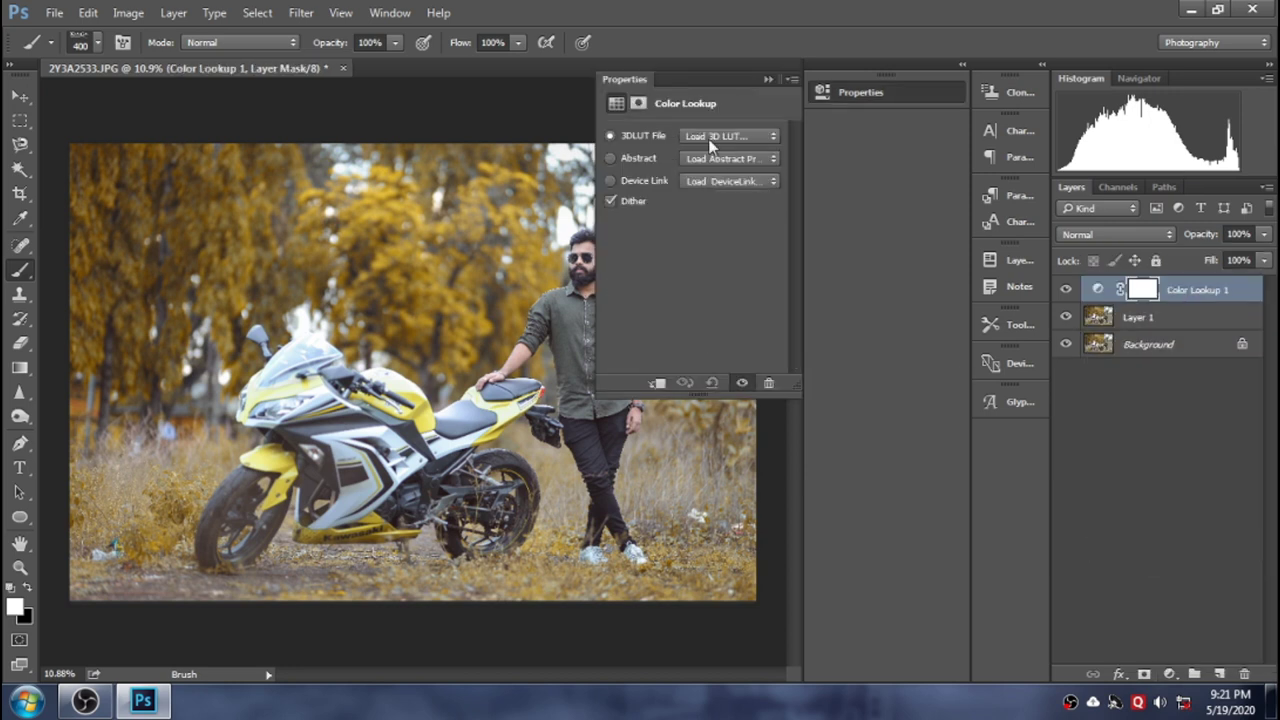
left_click(711, 140)
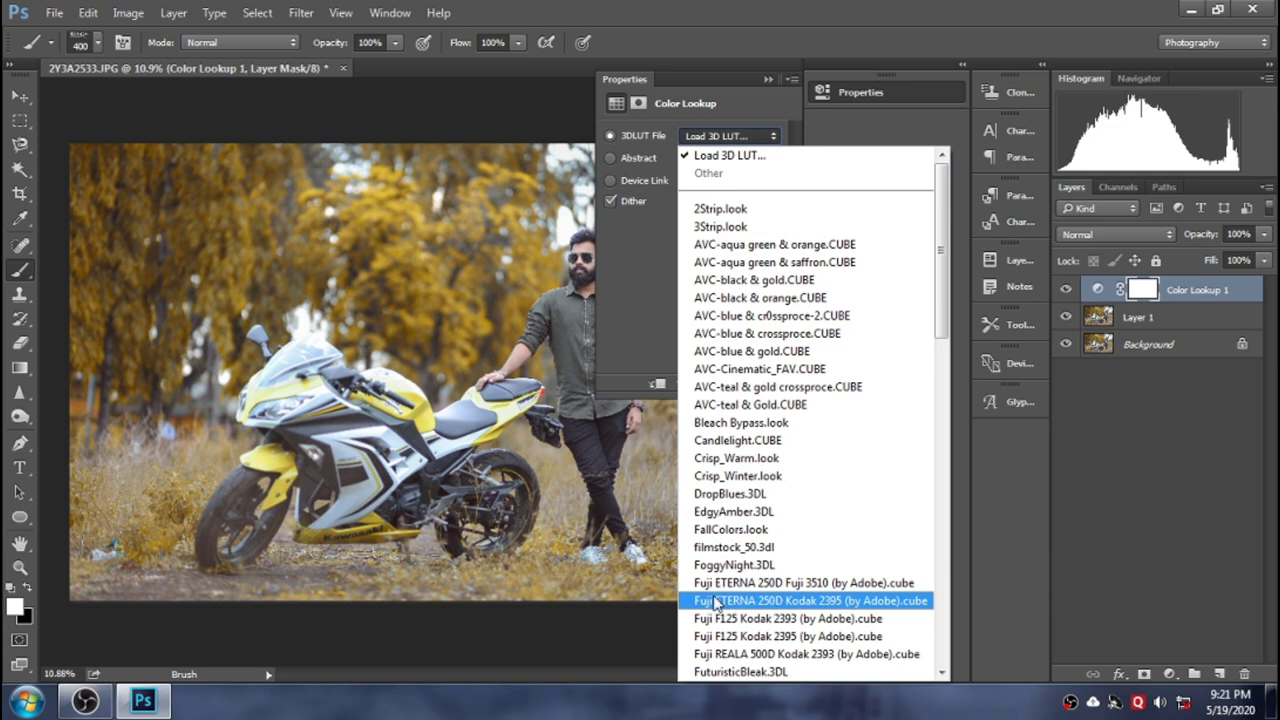
left_click(733, 601)
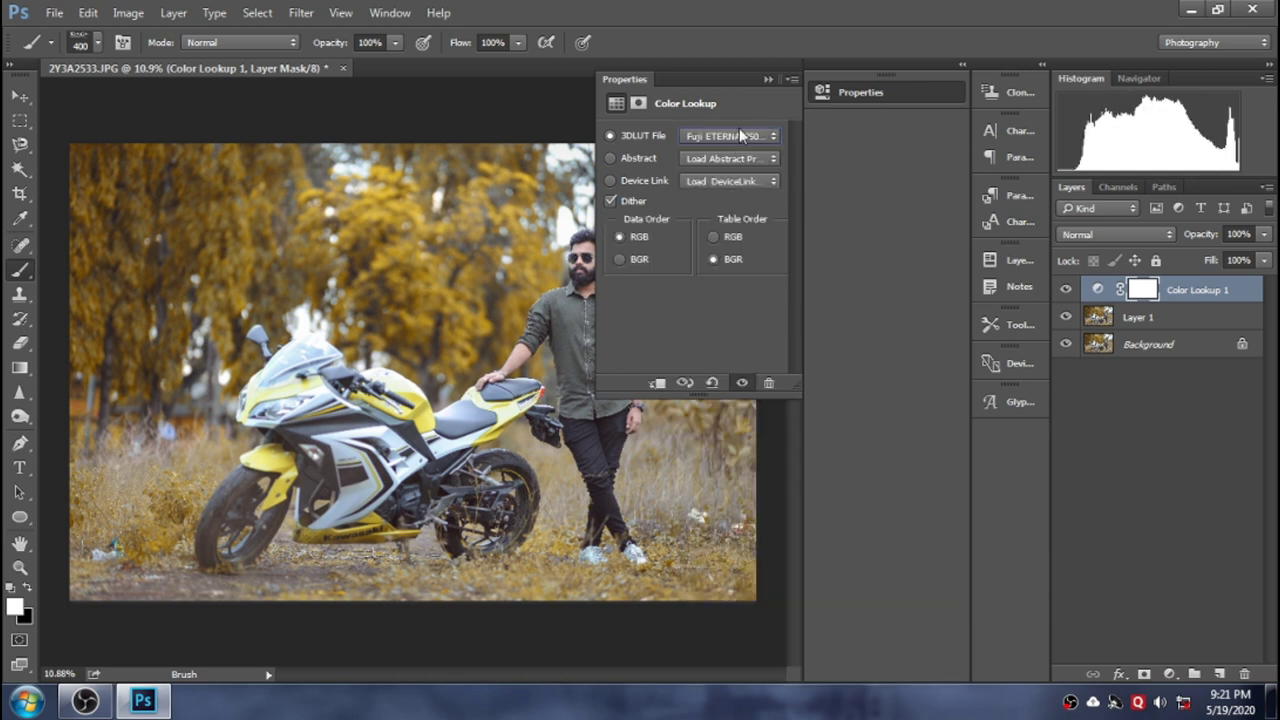
left_click(768, 79)
Lower the Color Lookup layer's opacity to 47% and select the layers beneath it
key("ctrl+minus")
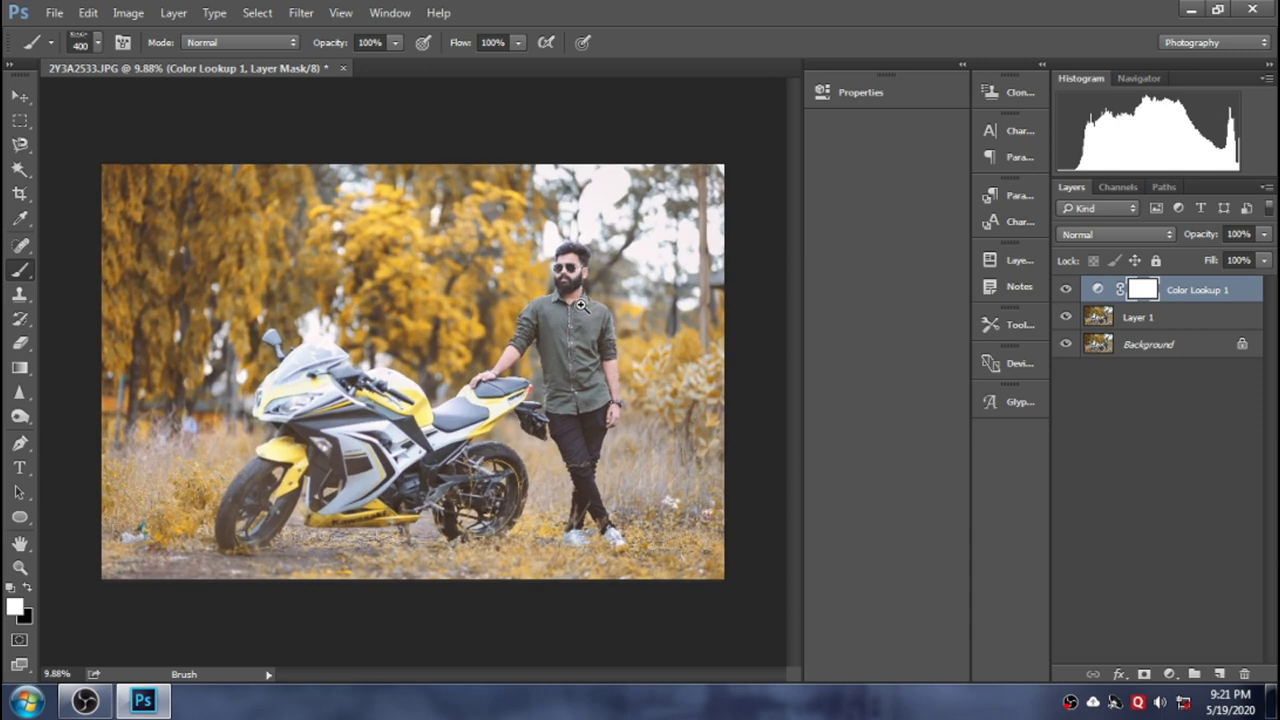
left_click(1258, 257)
left_click_drag(1221, 261, 1215, 262)
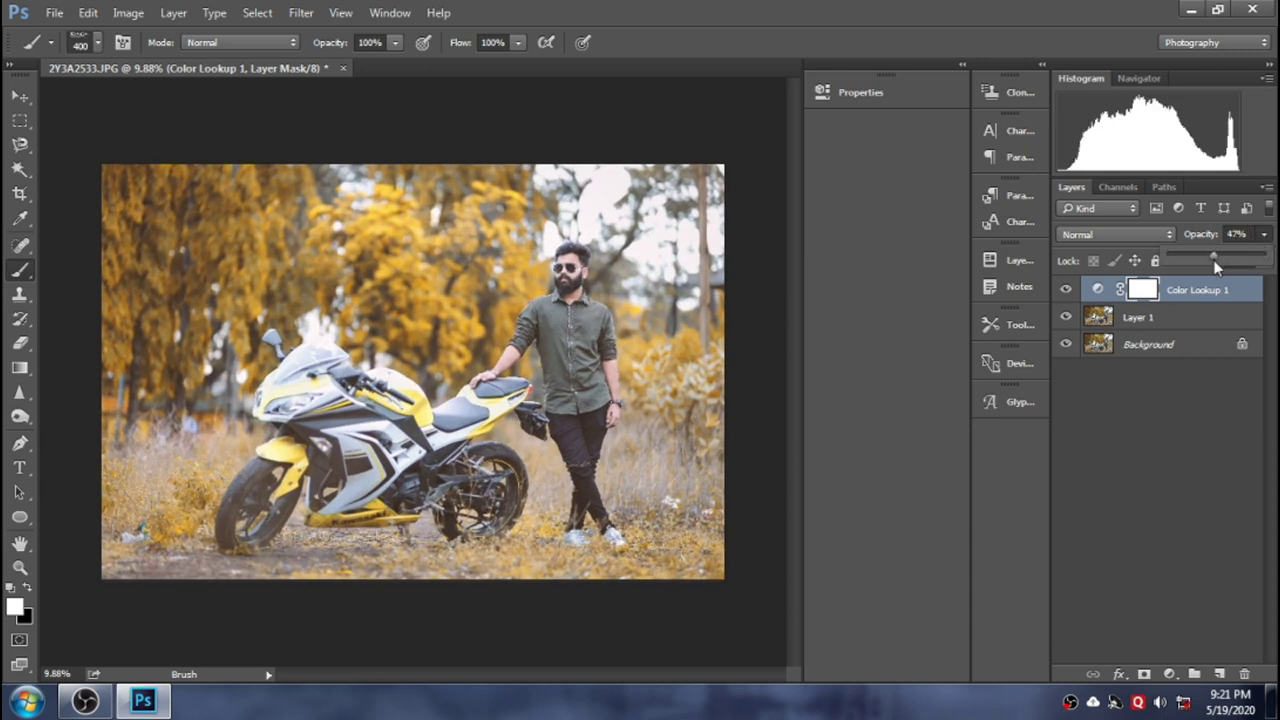
left_click(1151, 312)
key("alt+shift+bracketleft")
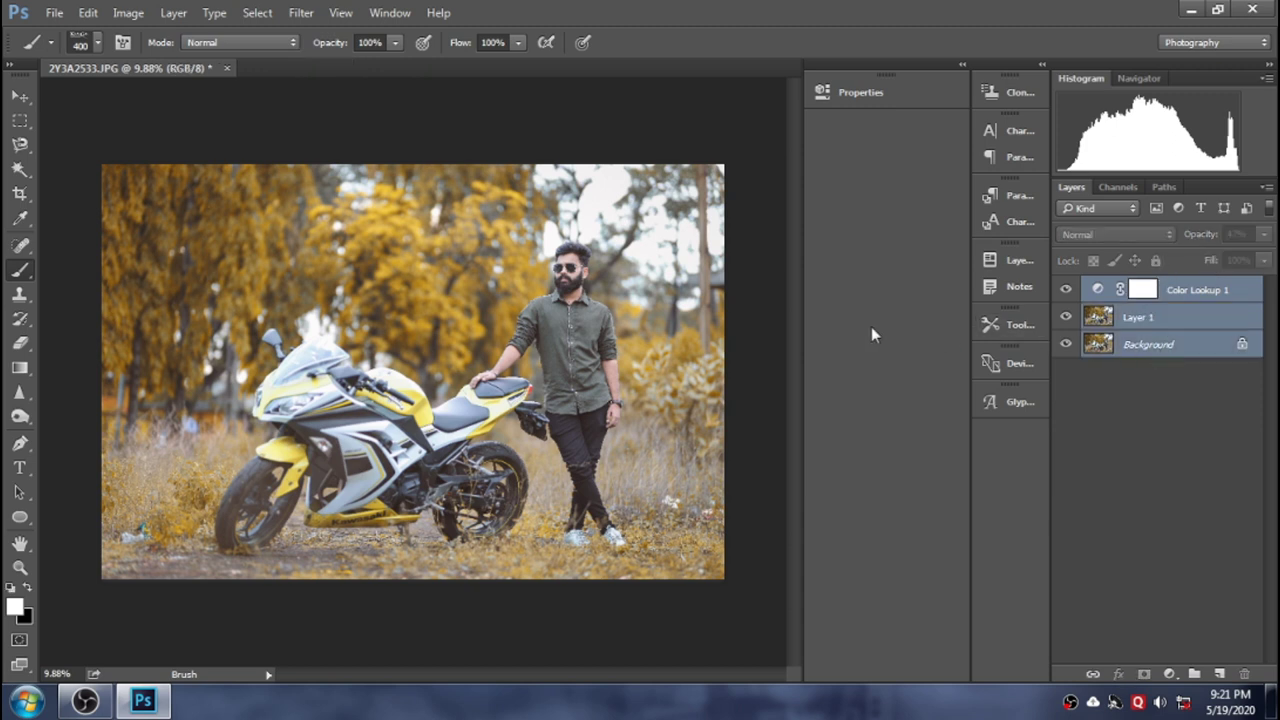
Merge the Color Lookup grade into the image and duplicate it as Layer 1
key("ctrl+shift+e")
key("ctrl+j")
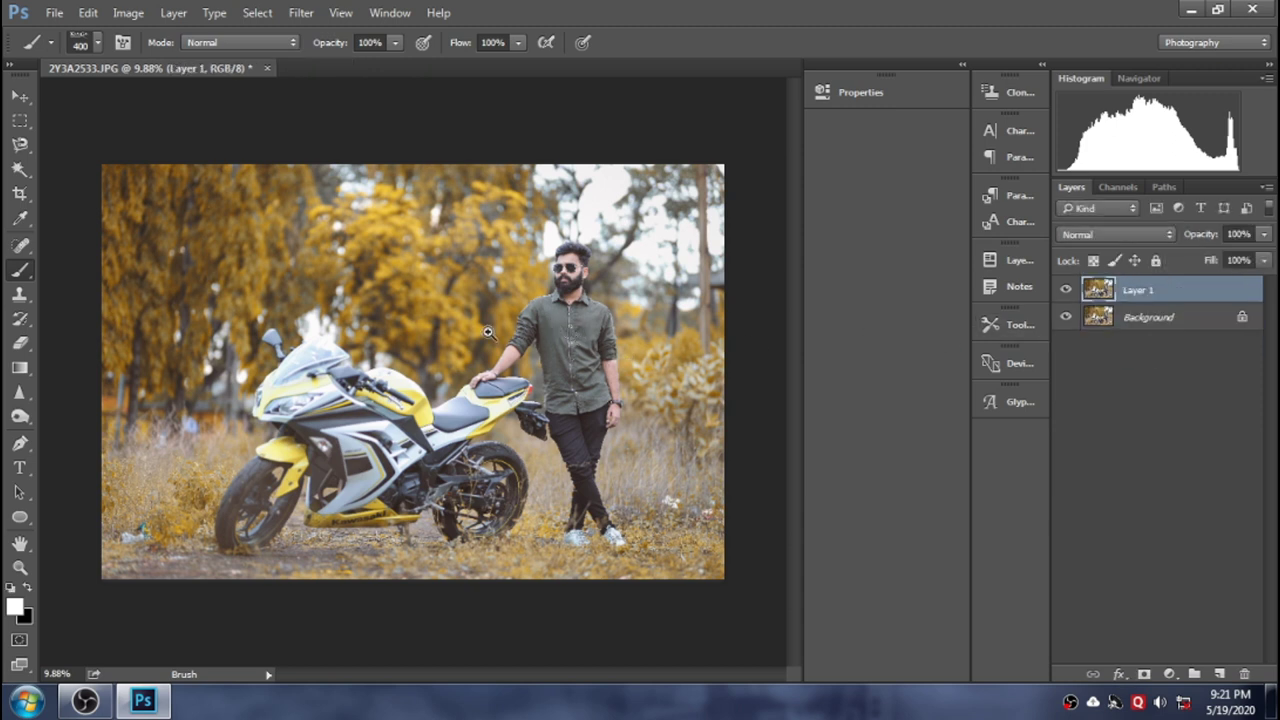
scroll(575, 290, "up", 3)
scroll(580, 284, "down", 2)
scroll(580, 284, "down", 1)
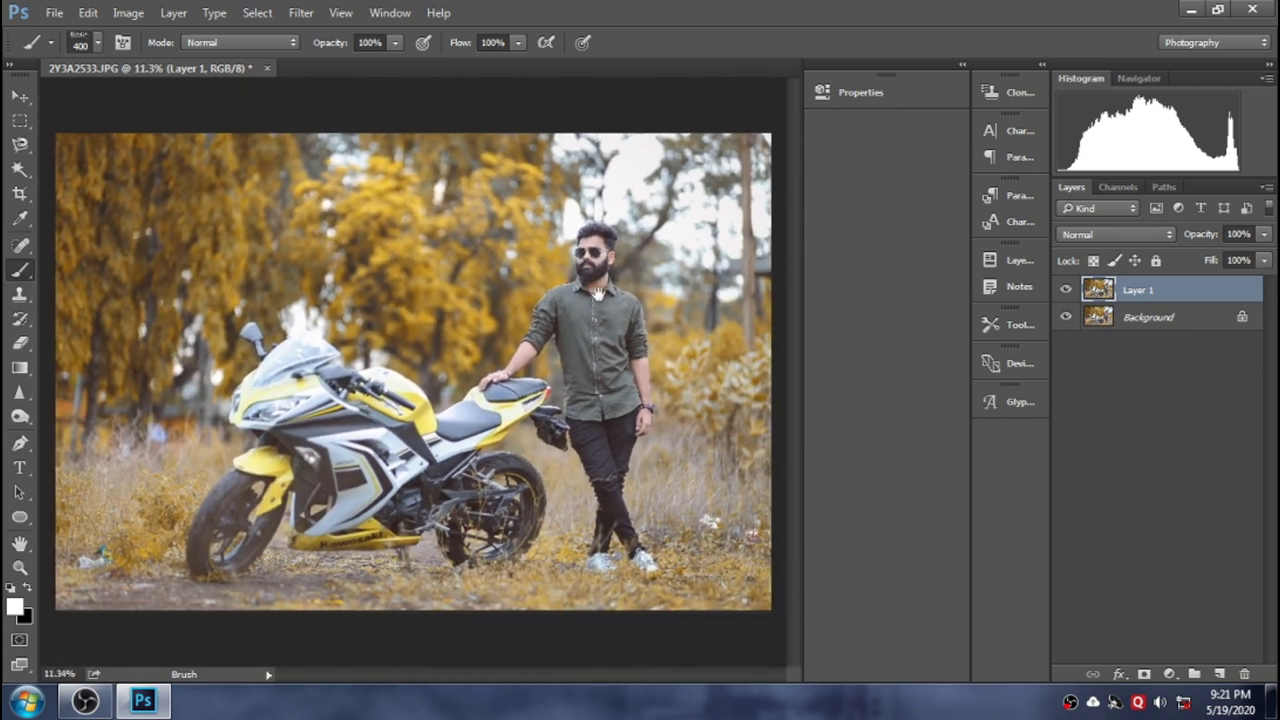
Add a Selective Color layer setting Blacks' Black to +7, then toggle it to compare
left_click(1168, 673)
left_click(1160, 654)
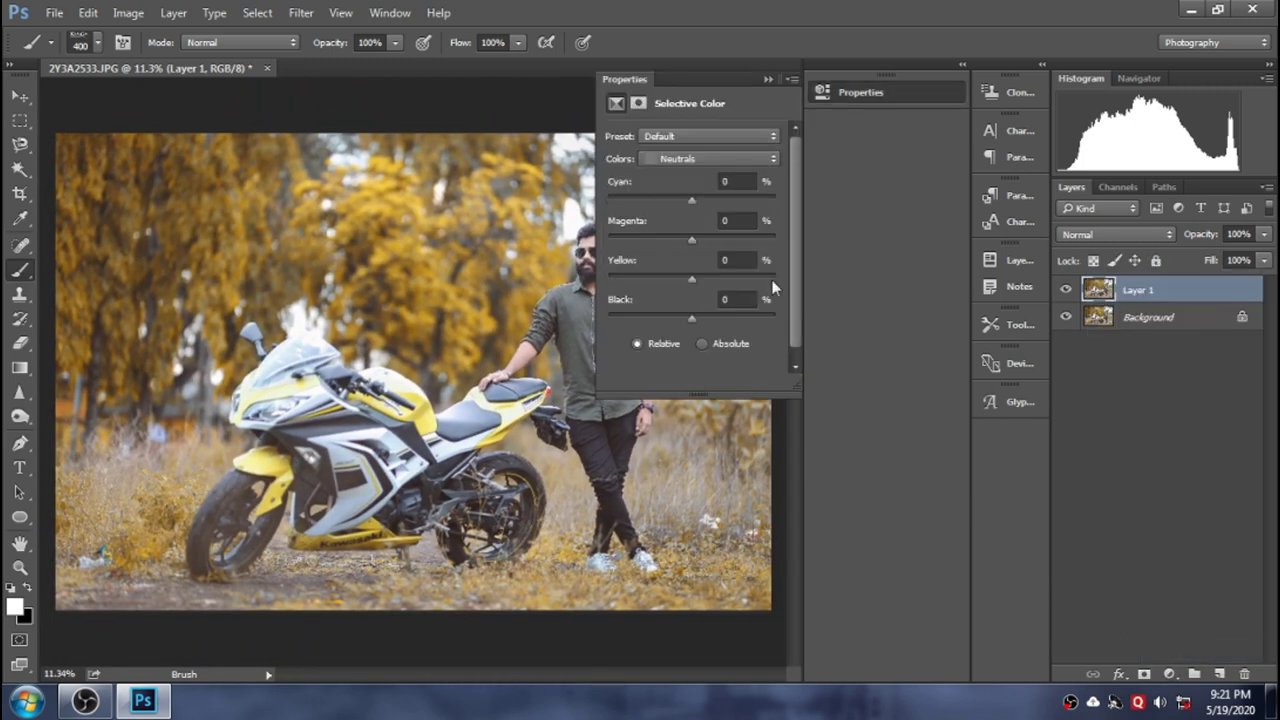
left_click(700, 159)
left_click(674, 294)
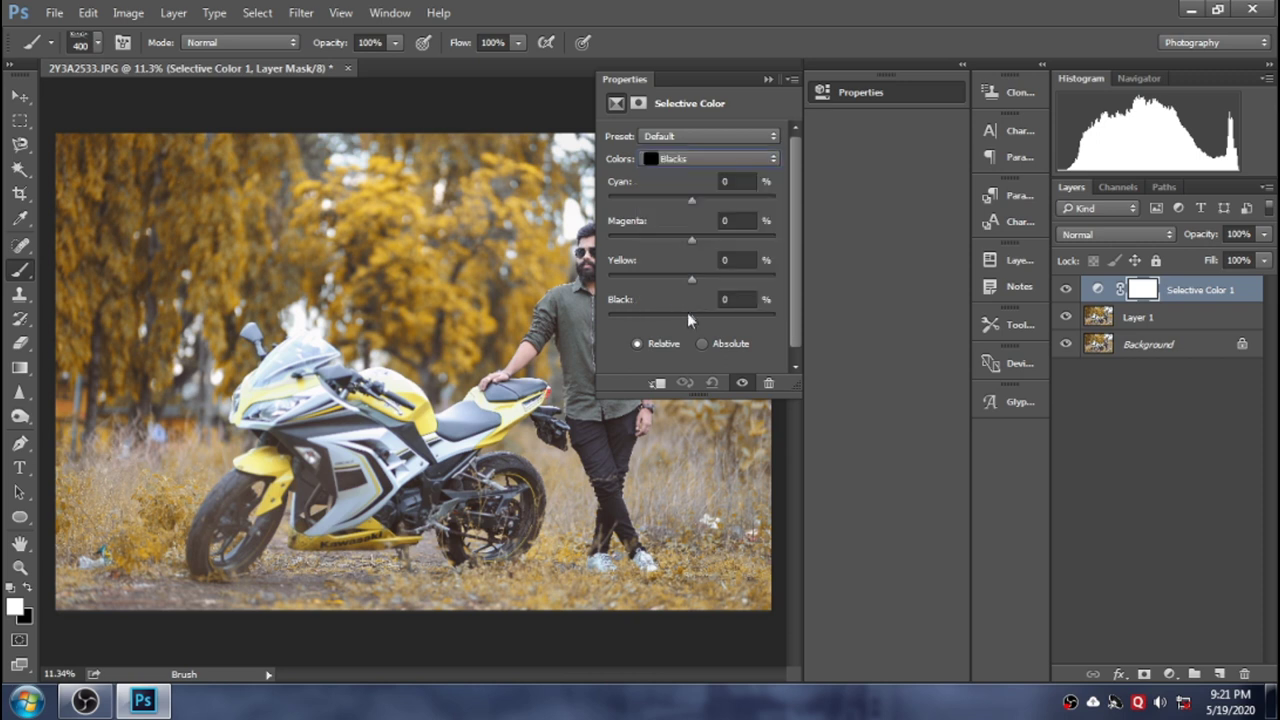
left_click_drag(693, 315, 697, 315)
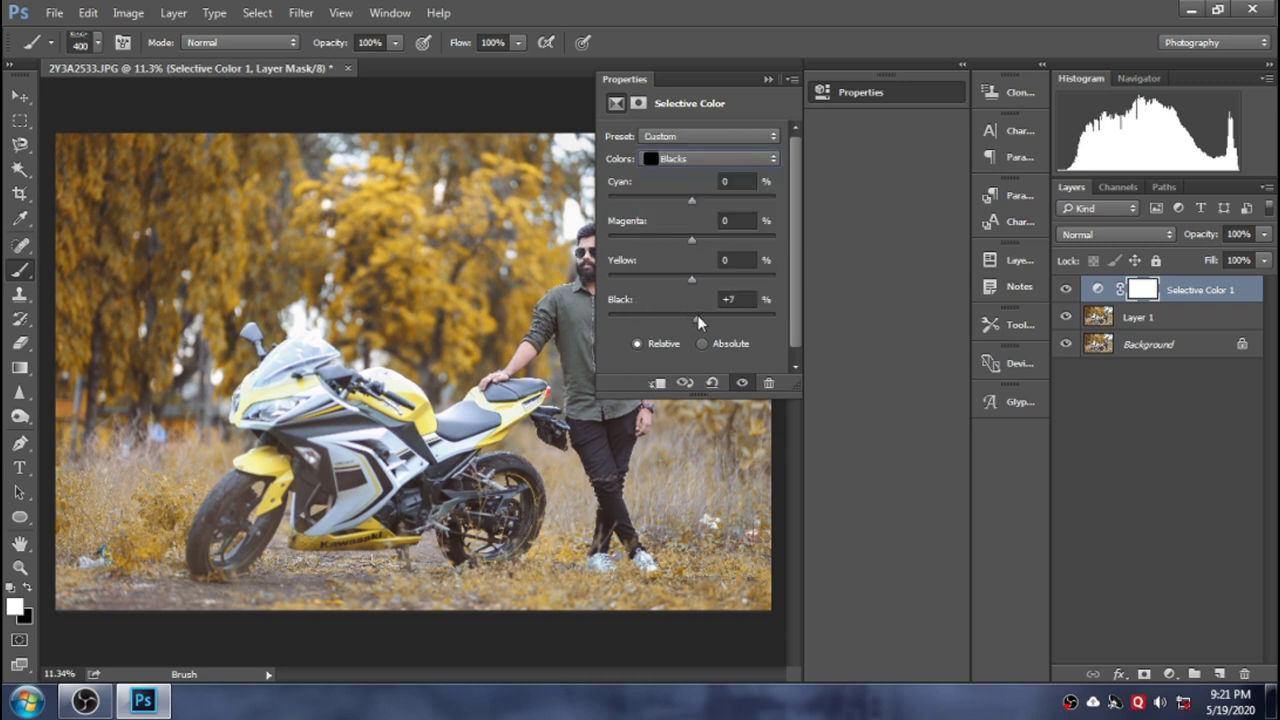
left_click(767, 80)
left_click(1065, 289)
left_click(1065, 289)
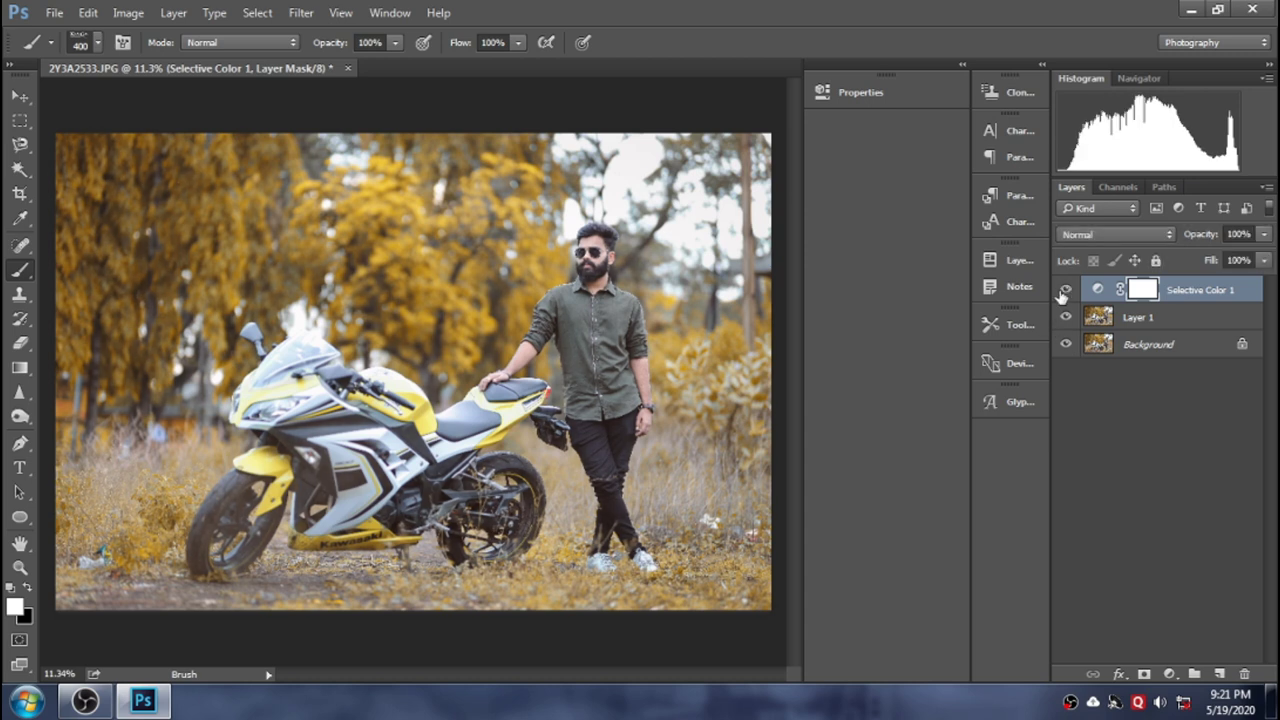
Merge Selective Color into Layer 1, then Layer 1 into Background; zoom on the man's face
key("Delete")
scroll(568, 345, "down", 1)
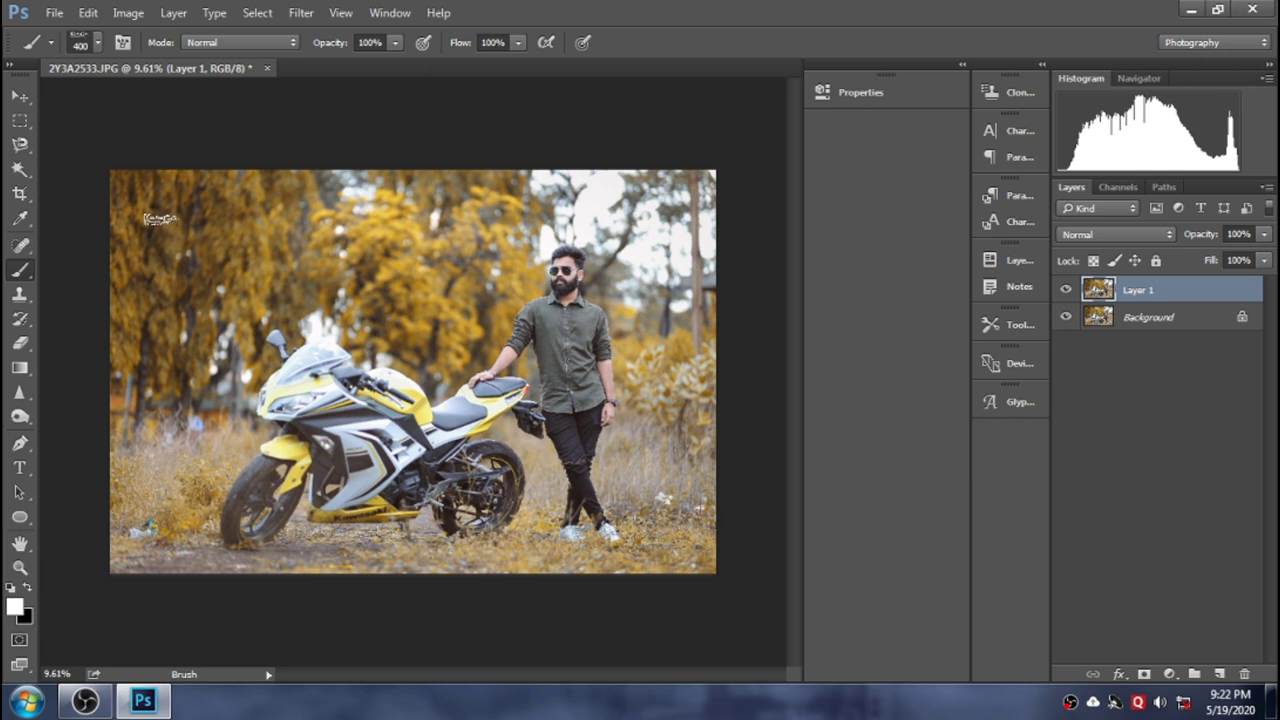
scroll(315, 250, "up", 1)
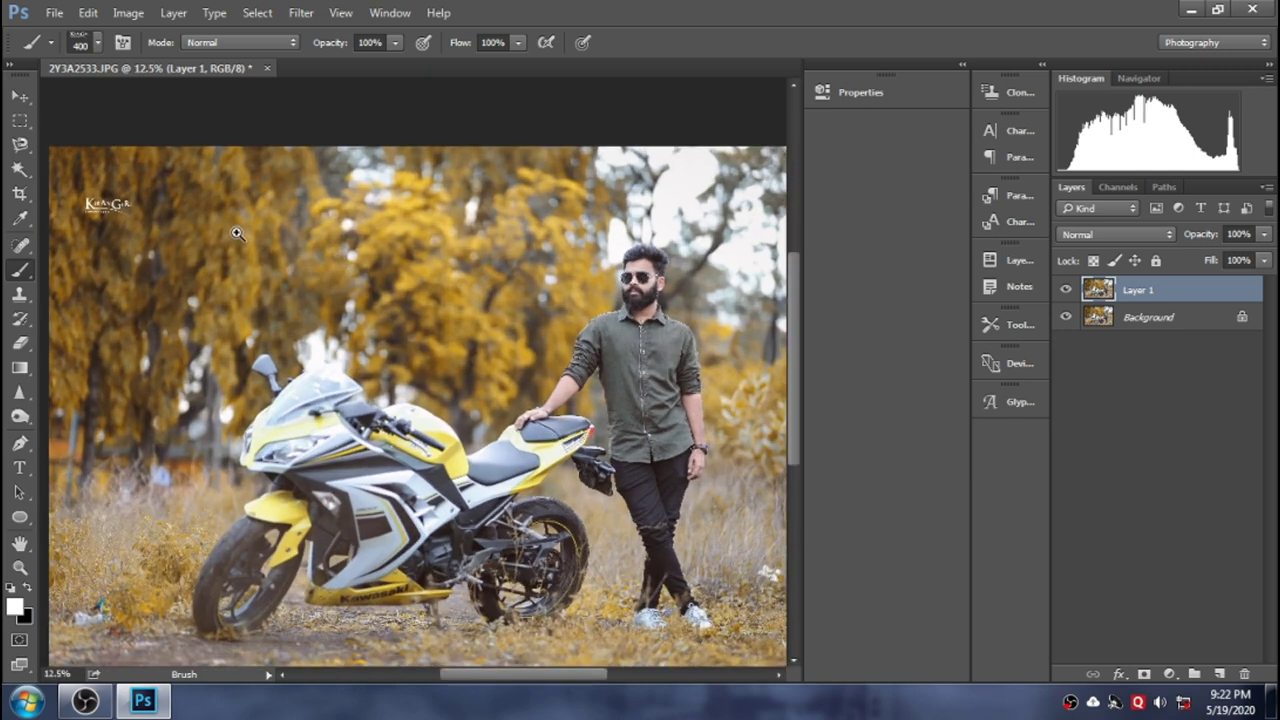
scroll(372, 263, "down", 1)
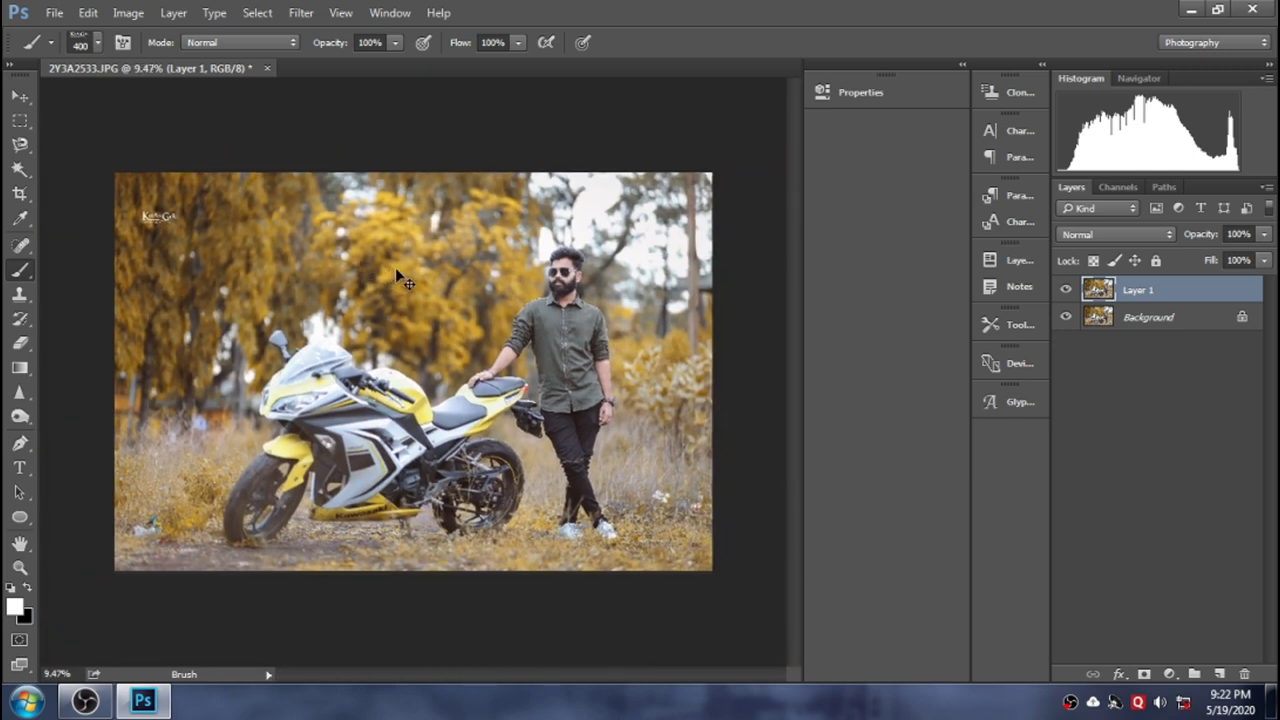
key("Delete")
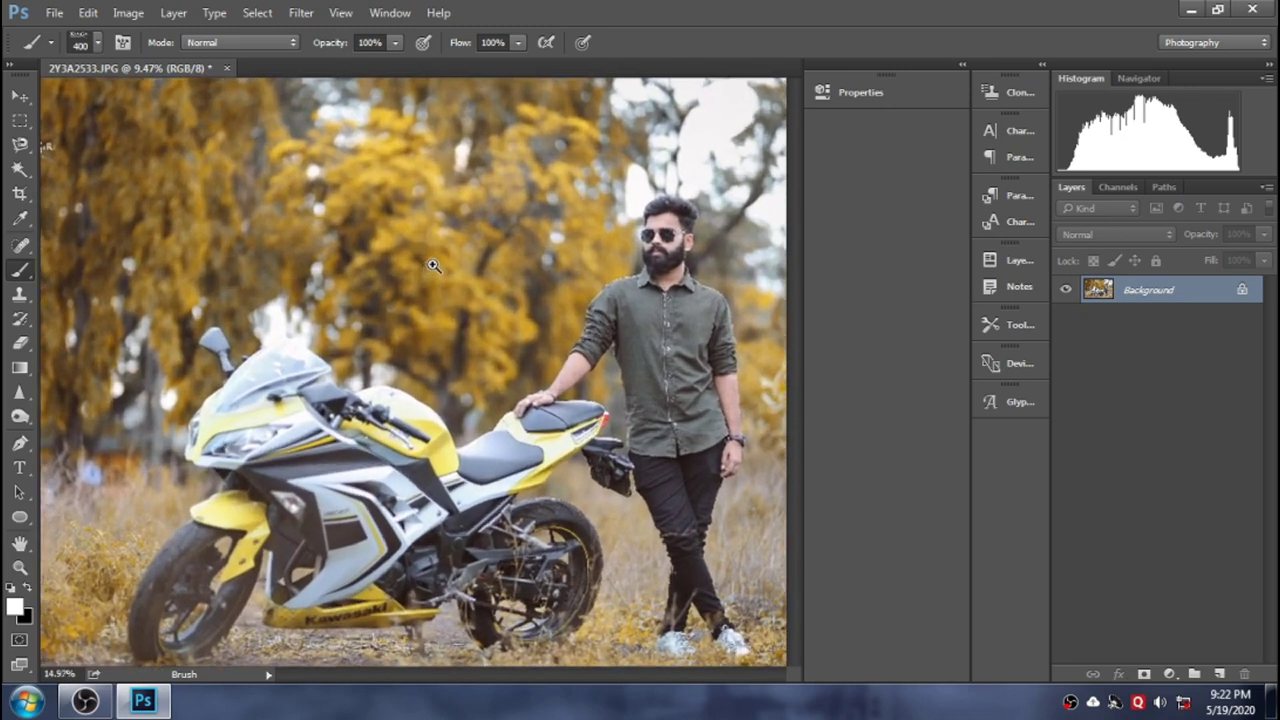
left_click_drag(392, 259, 765, 264)
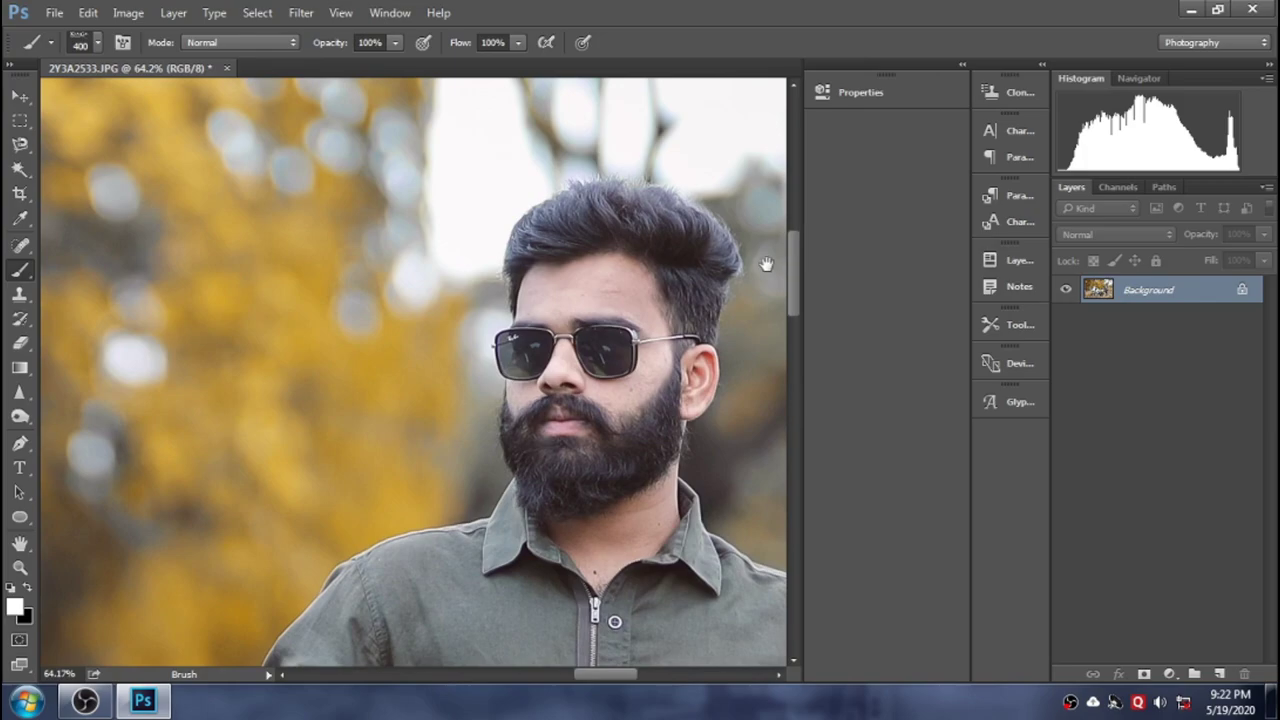